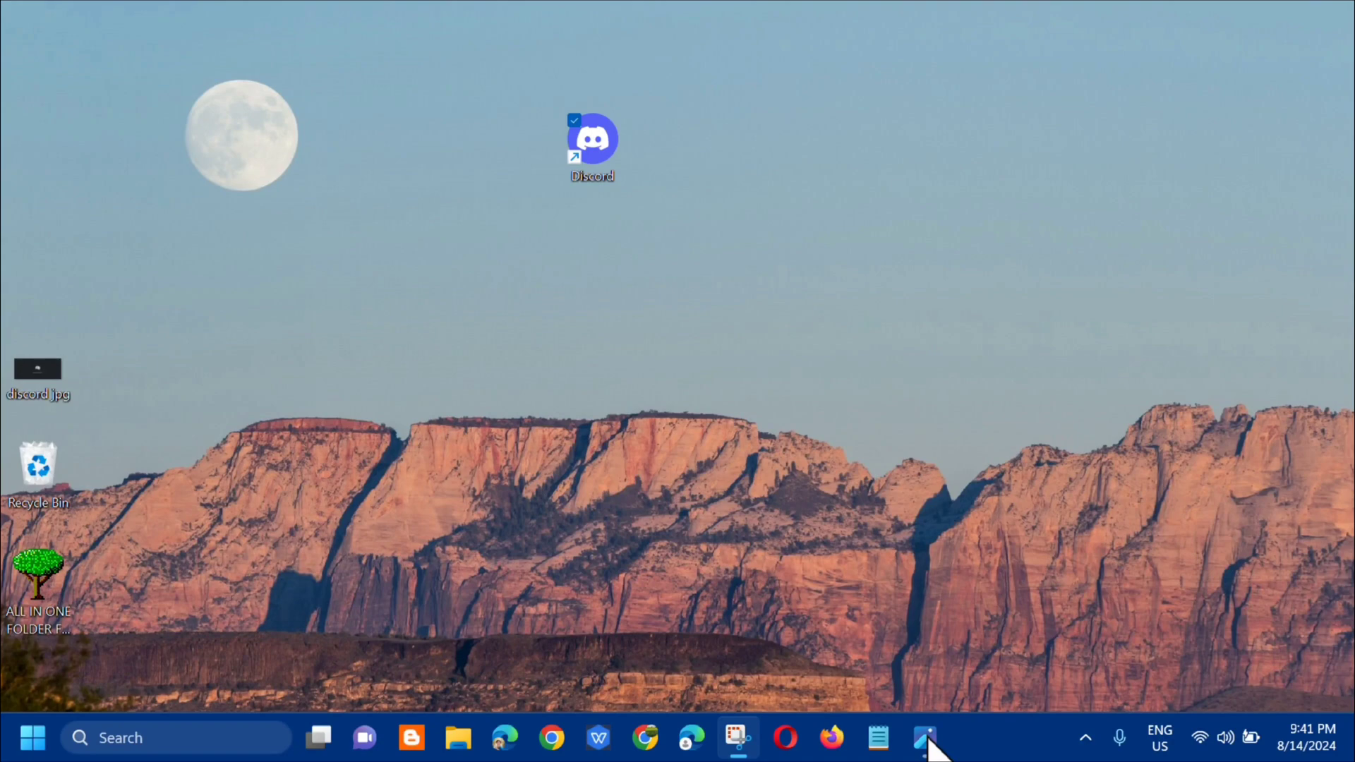
- Open the local application data folder by running %localappdata%
key("super+r")
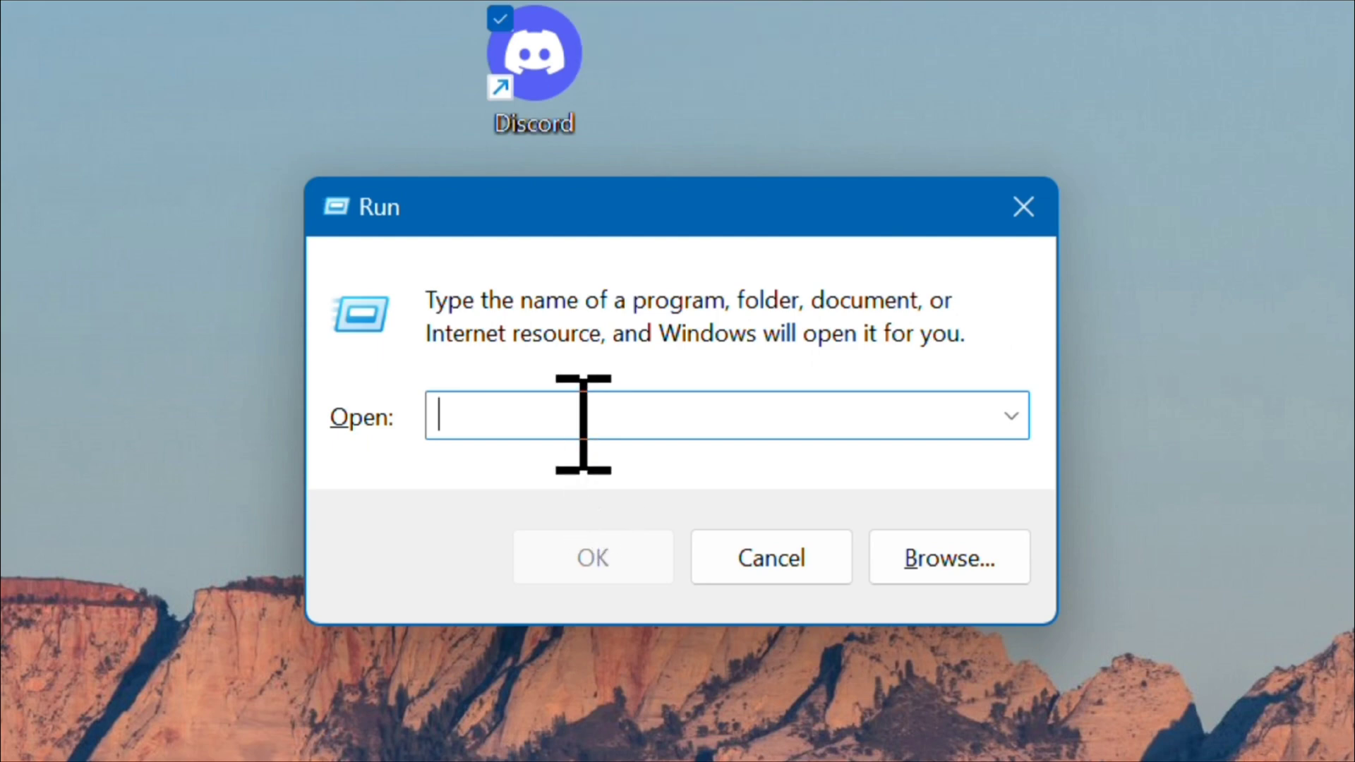
type("%localappdat")
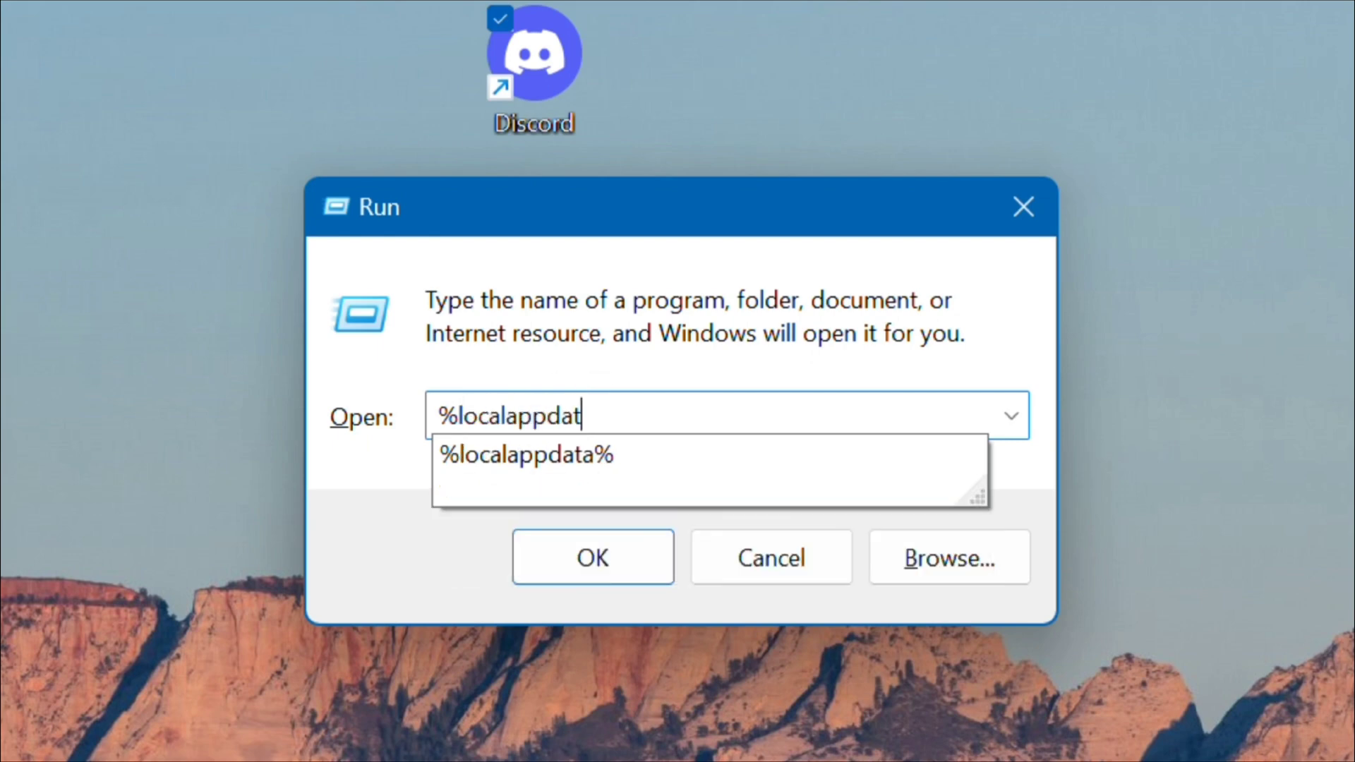
type("a%")
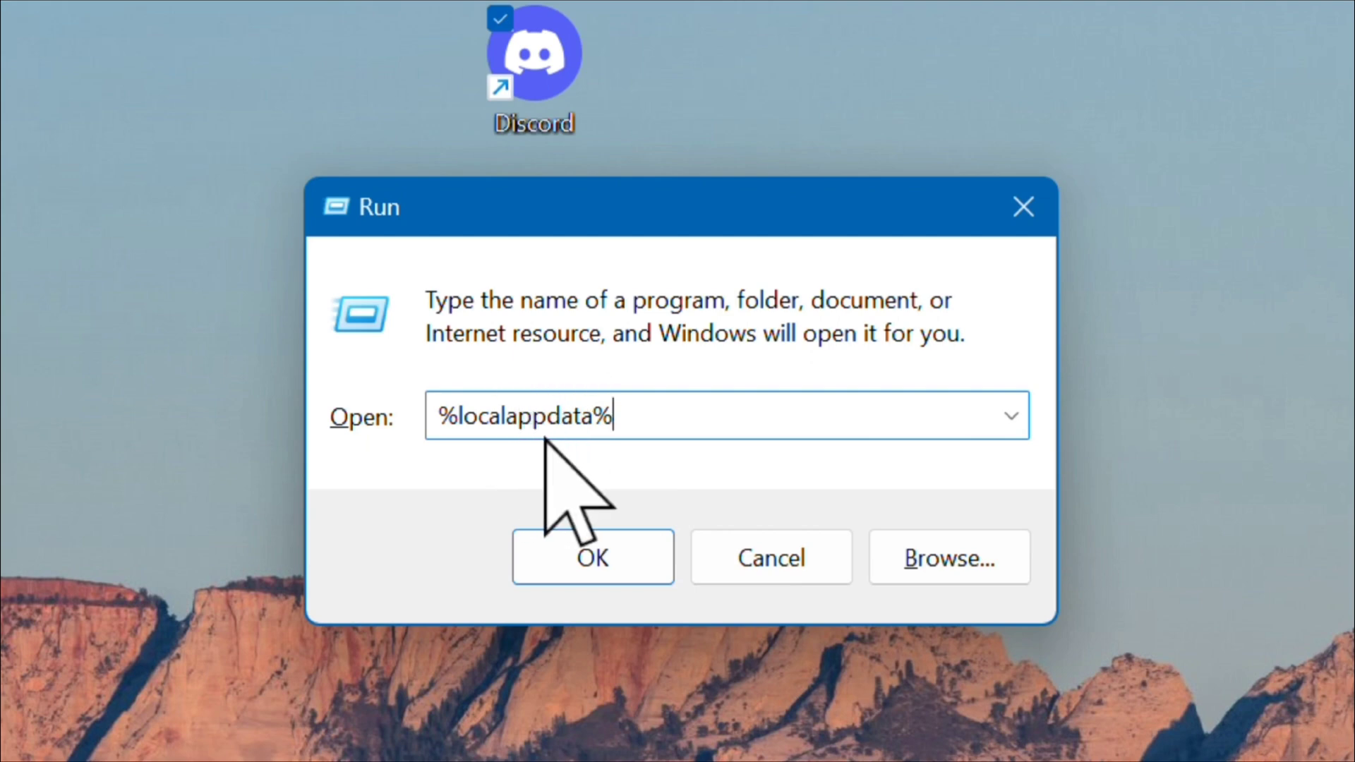
left_click(595, 564)
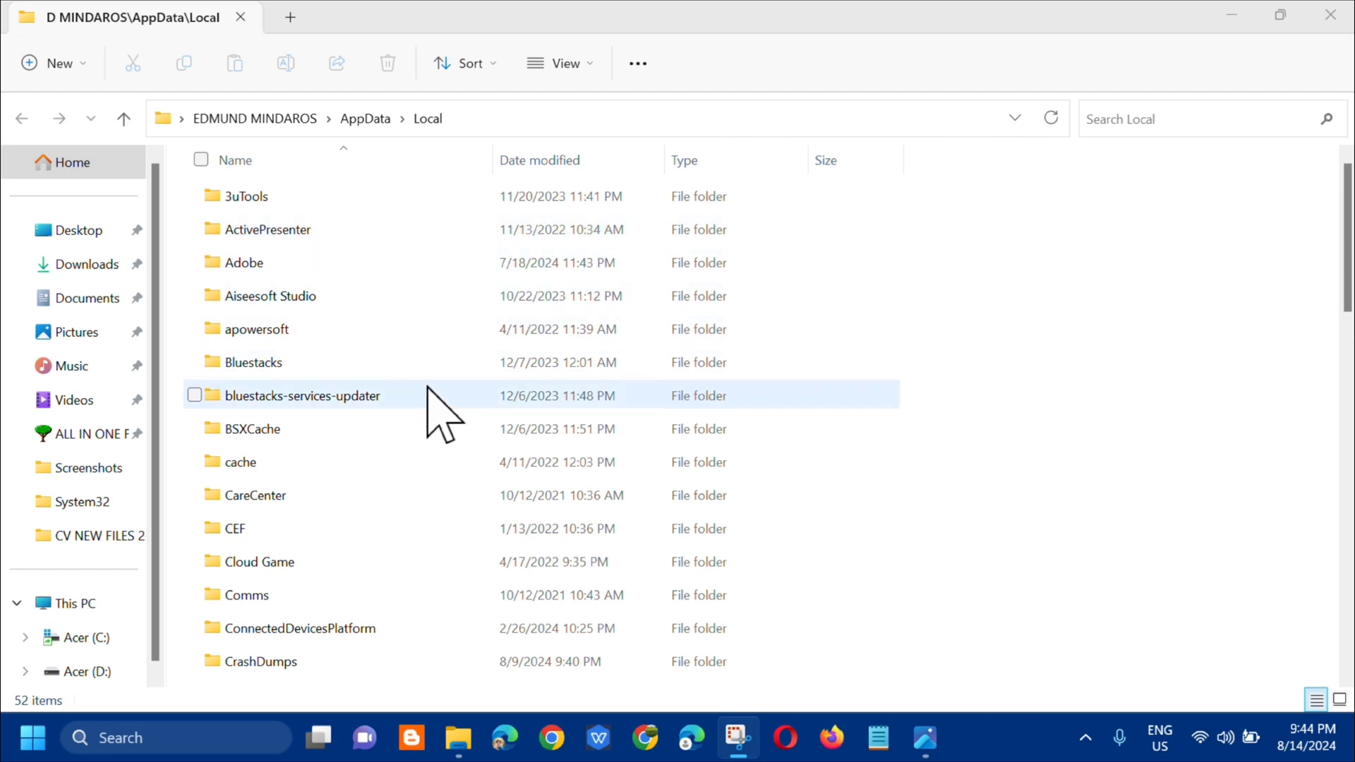
- Find the Discord folder in the Local directory and open it
scroll(429, 424, "down", 2)
scroll(426, 439, "down", 2)
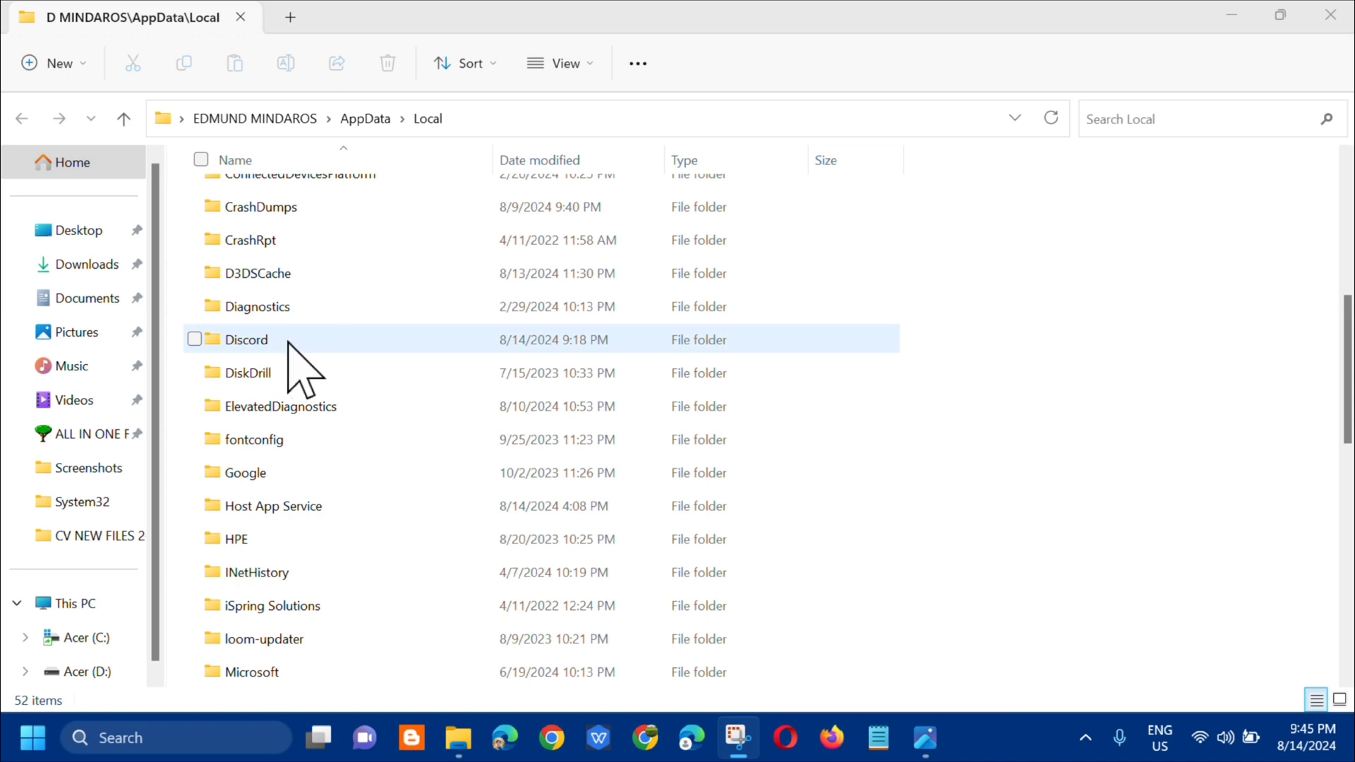
left_click(338, 340)
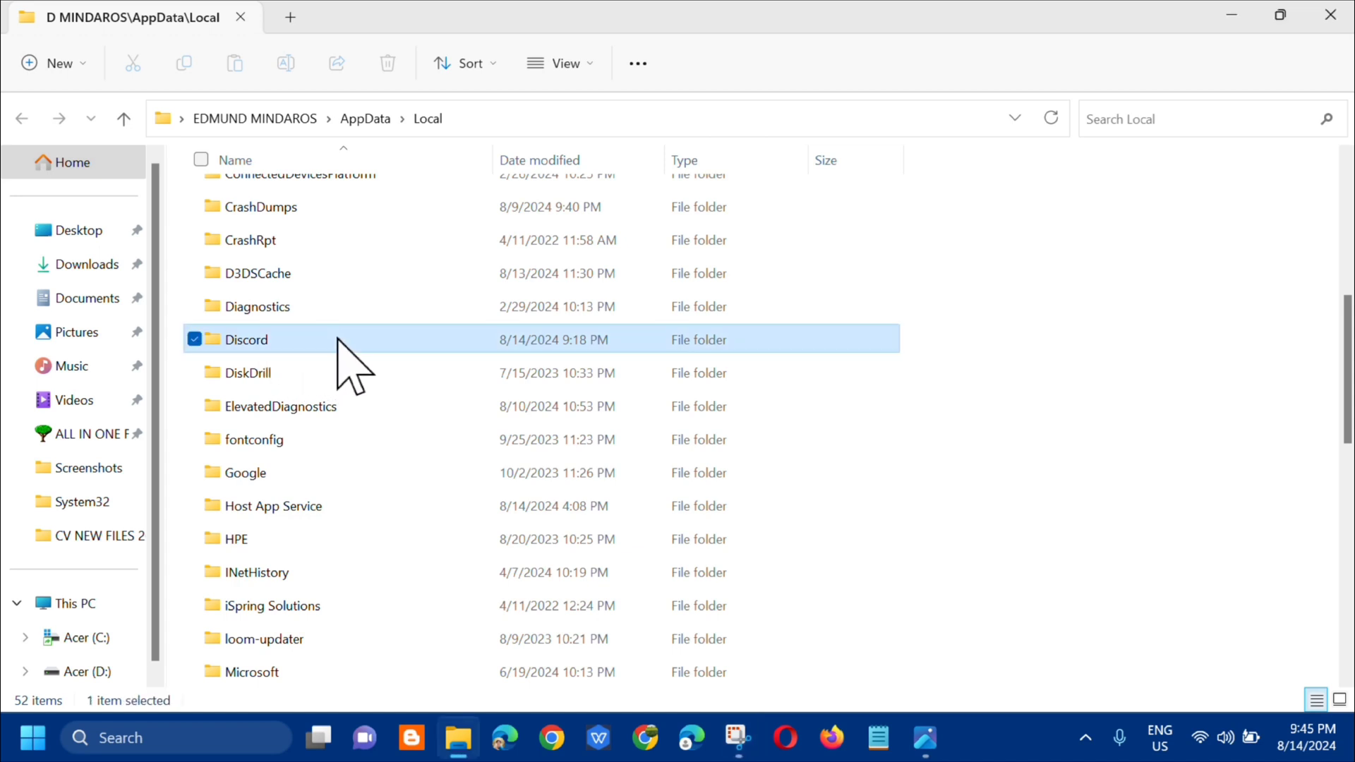
double_click(379, 340)
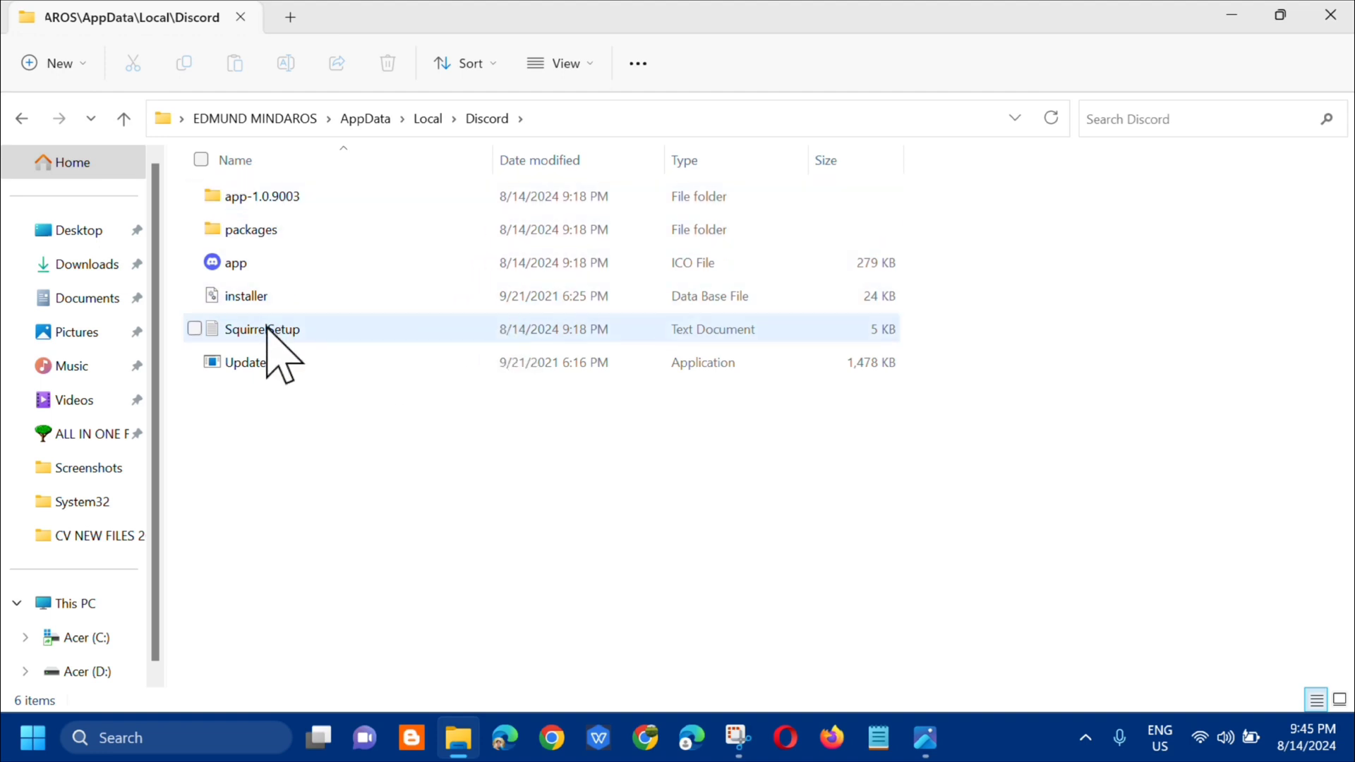
- Run Discord's Update application as administrator, allow it to make changes, and close the folder window
left_click(320, 362)
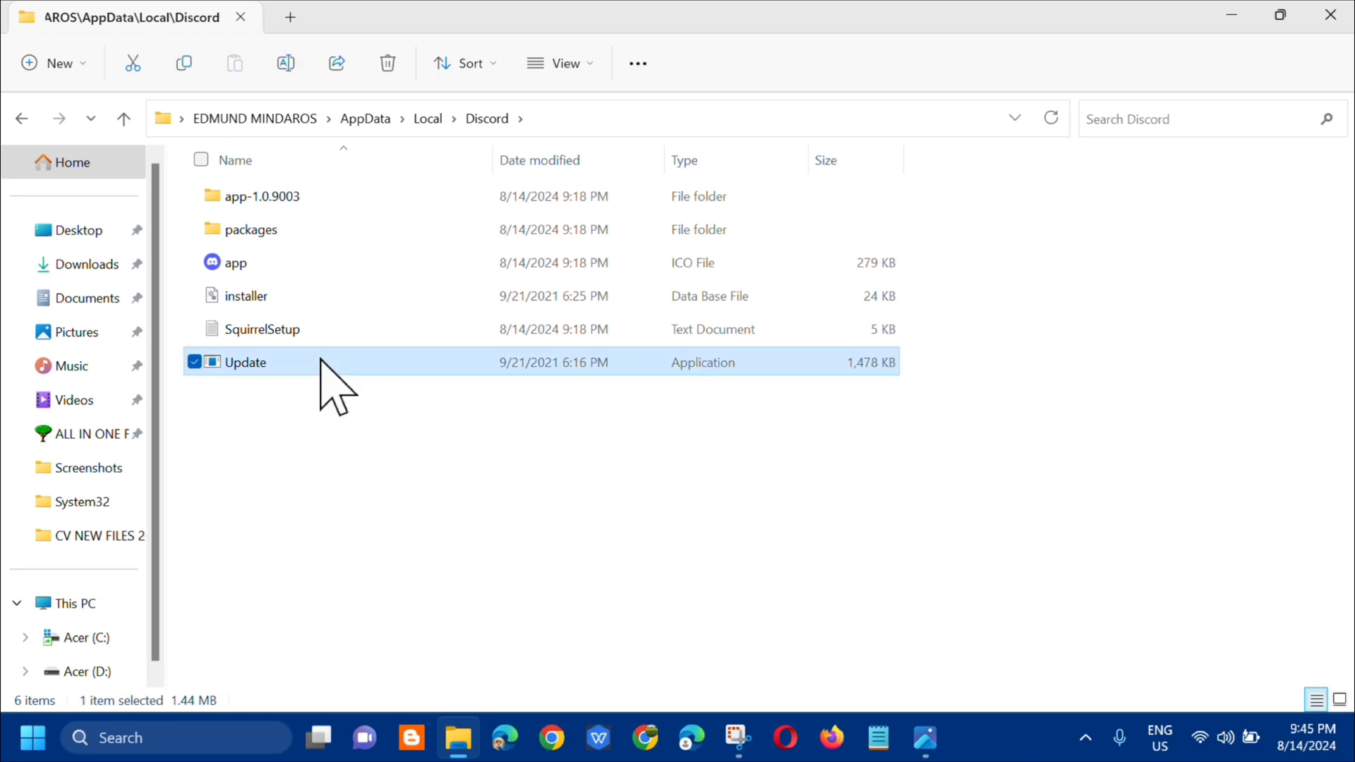
right_click(361, 362)
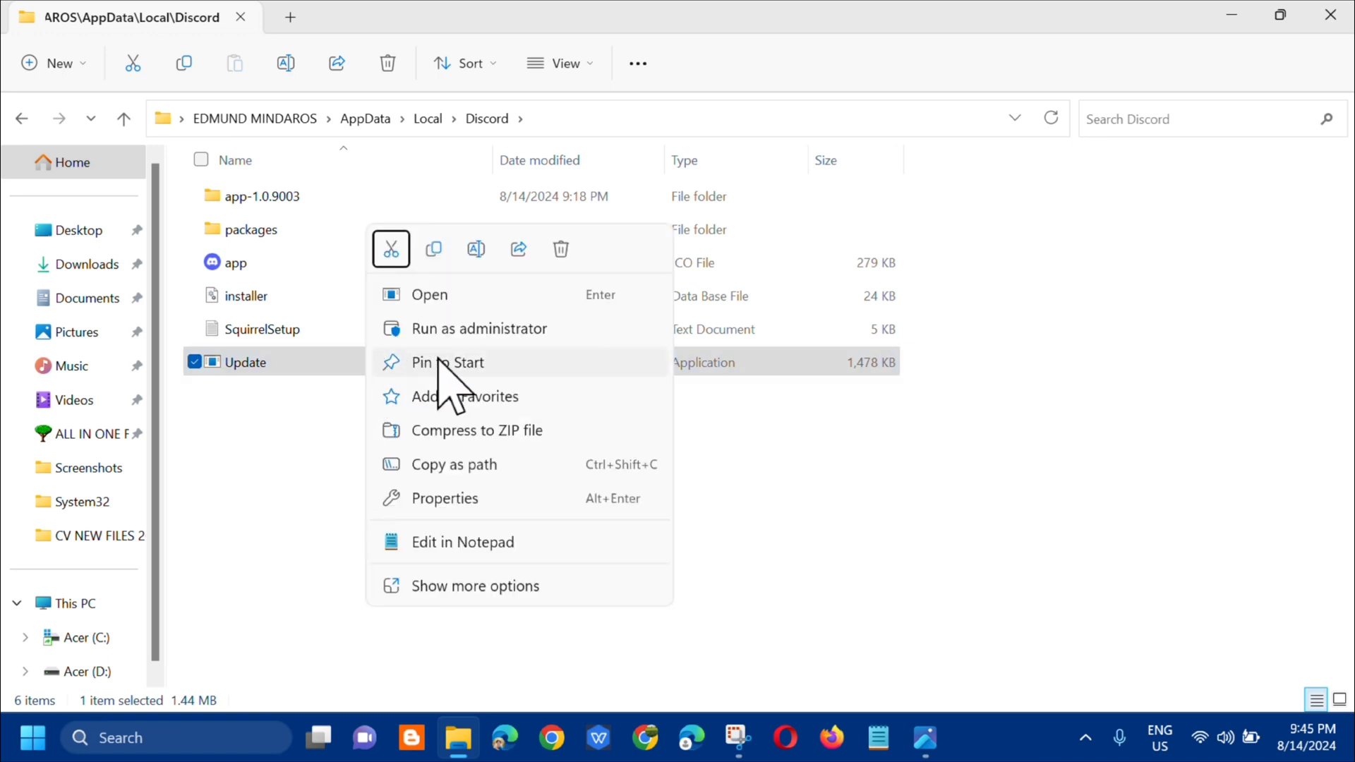
left_click(469, 332)
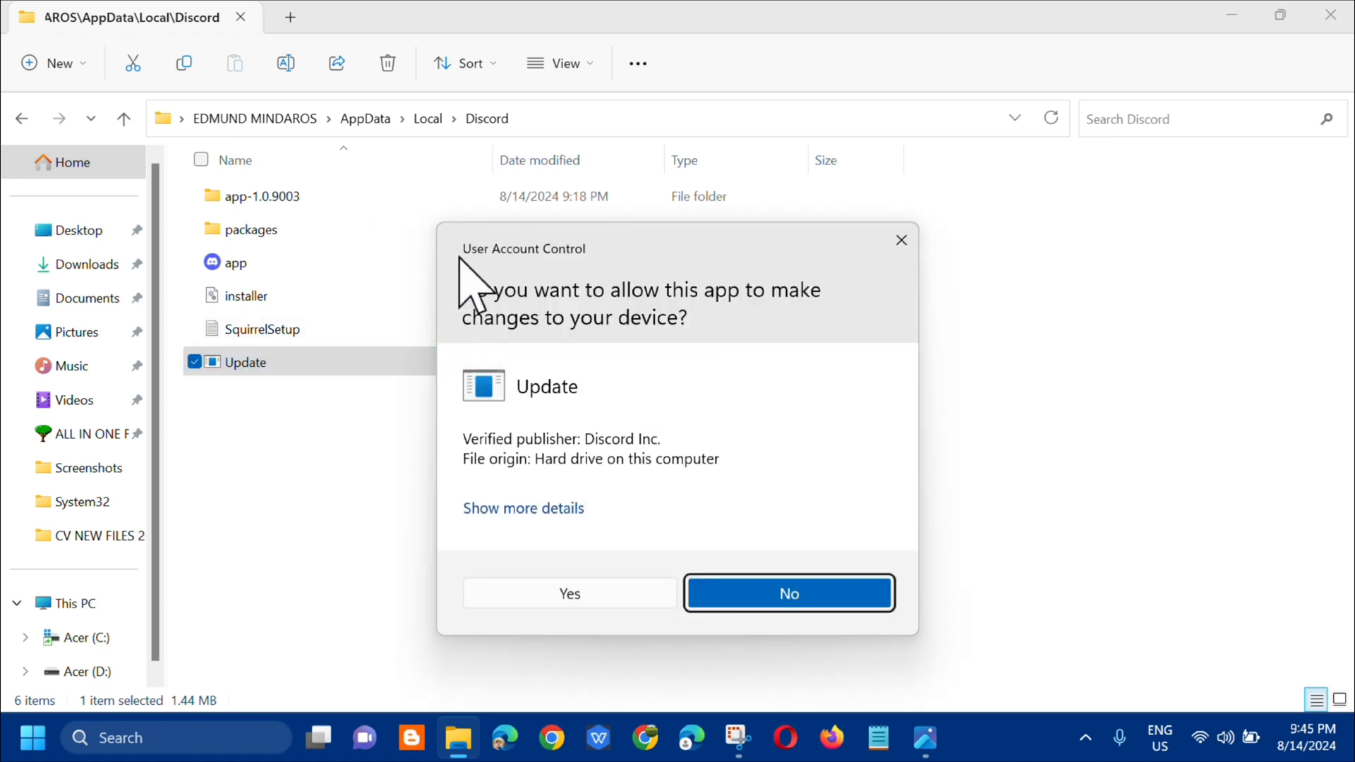
left_click(579, 594)
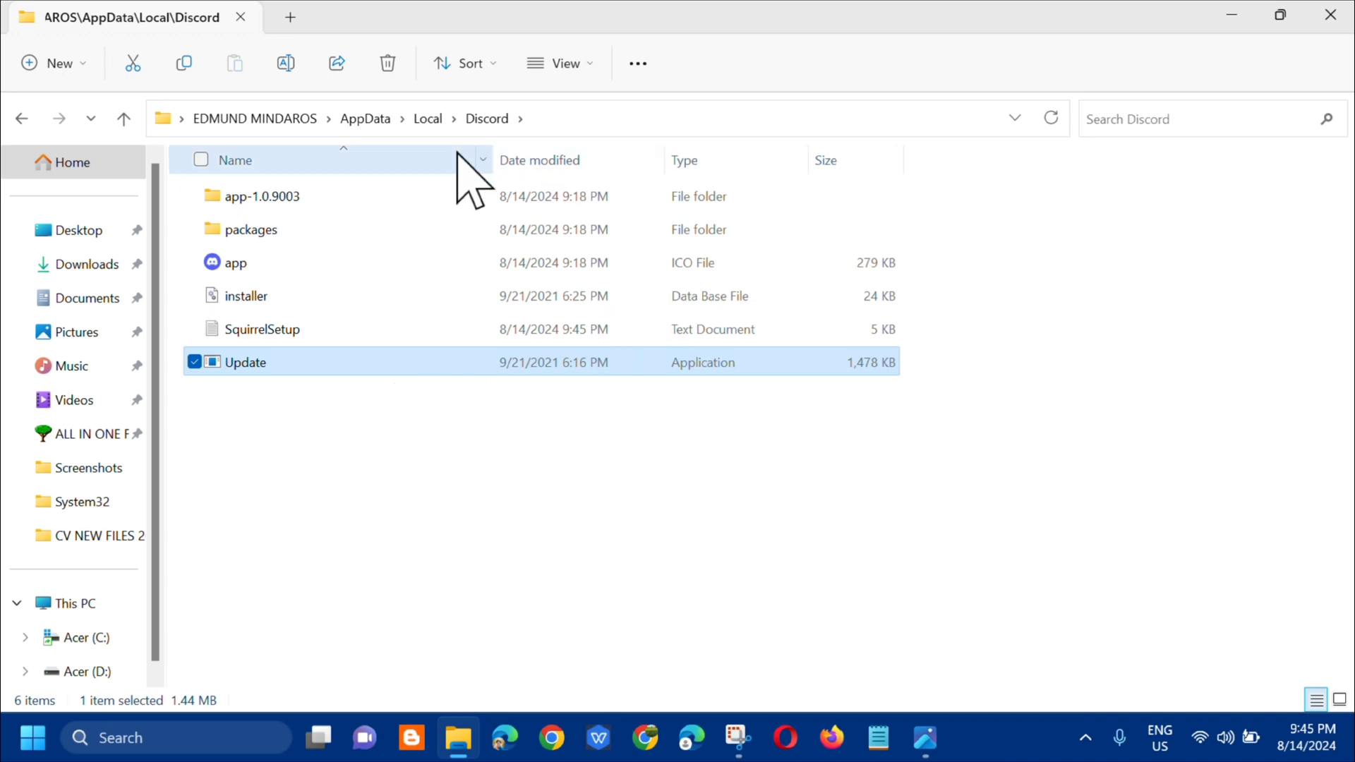
left_click(1330, 14)
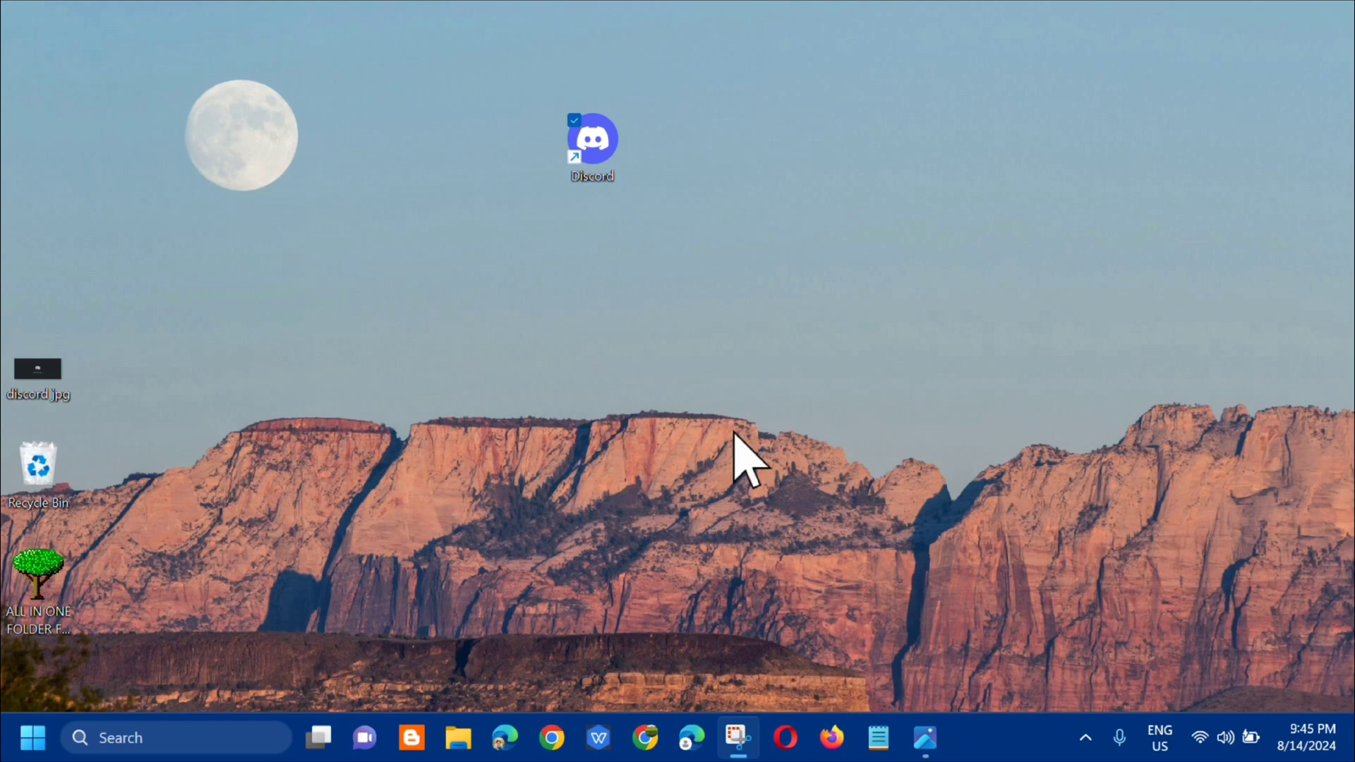
- Search the installed apps for "windows security" and open Windows Security
left_click(35, 721)
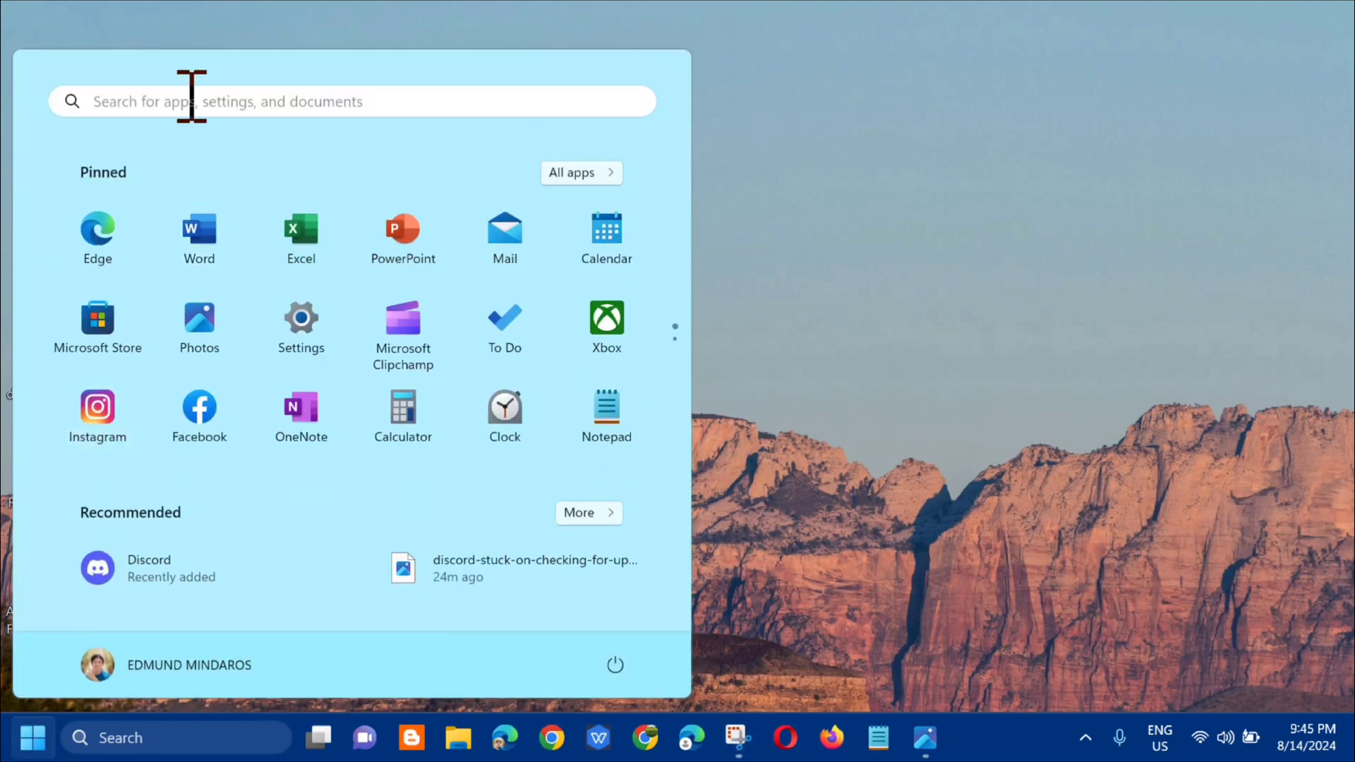
left_click(189, 100)
type("w")
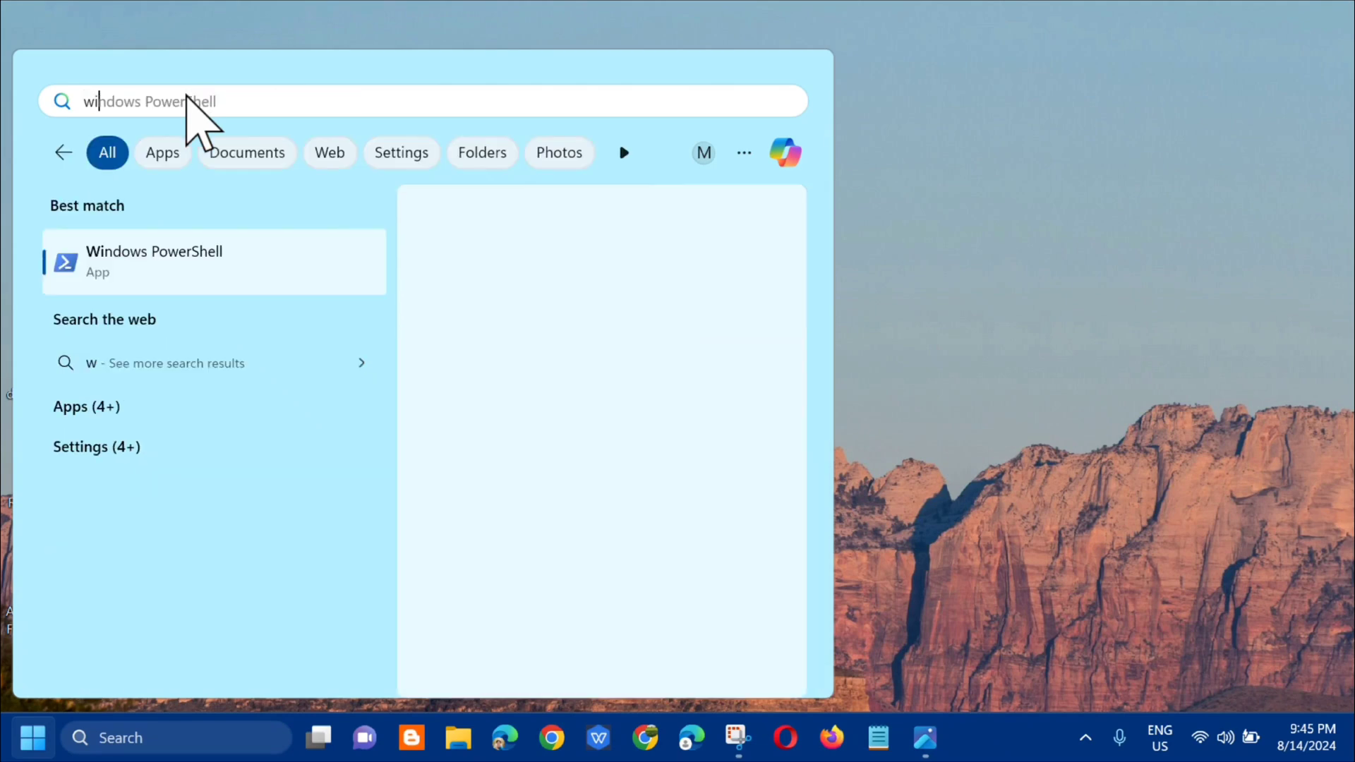
type("indows secu")
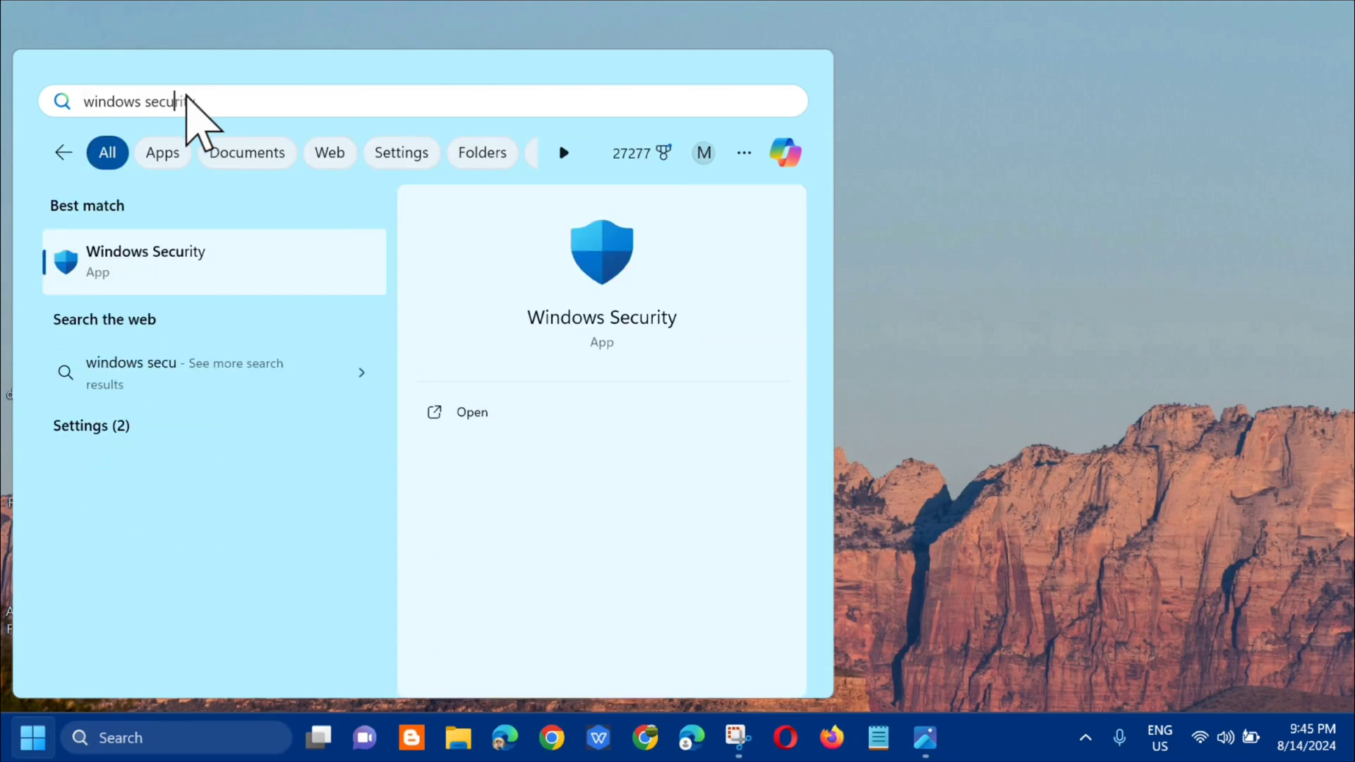
type("rity")
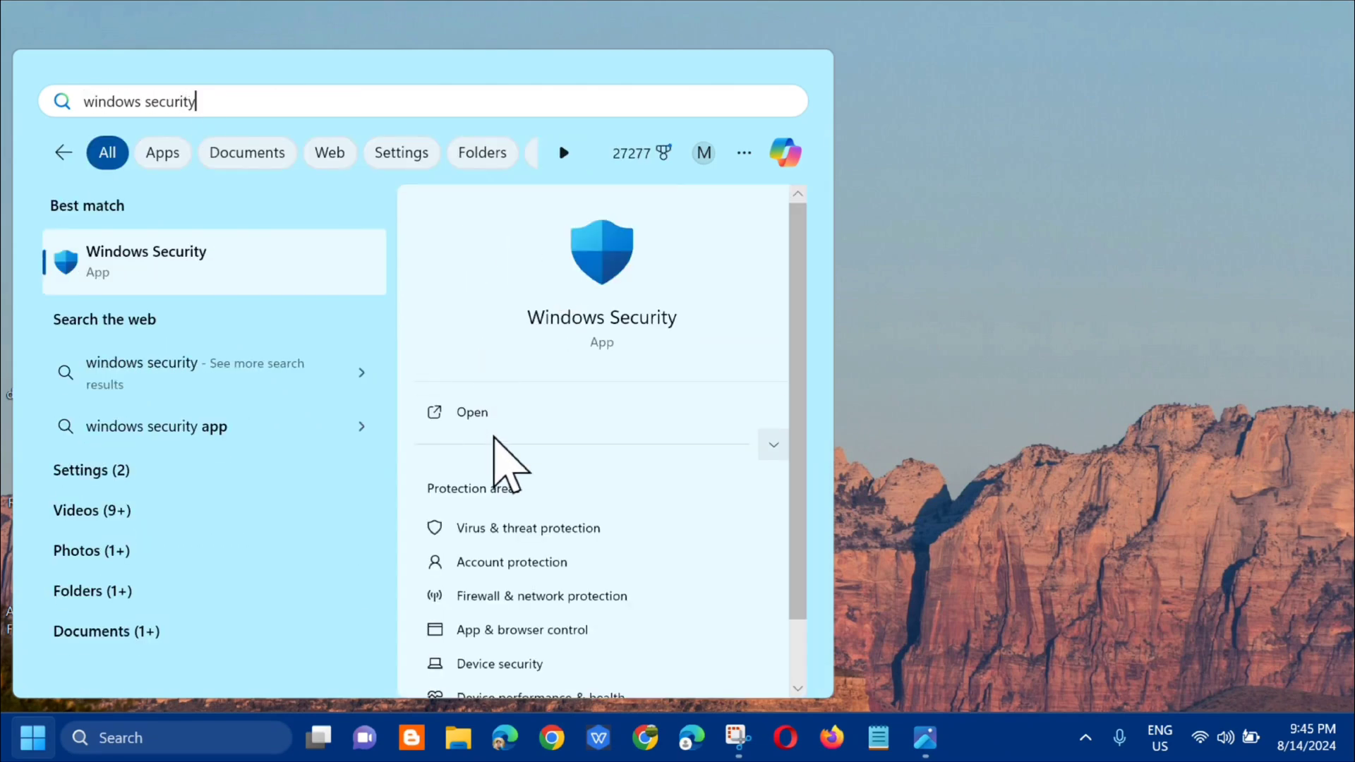
left_click(477, 414)
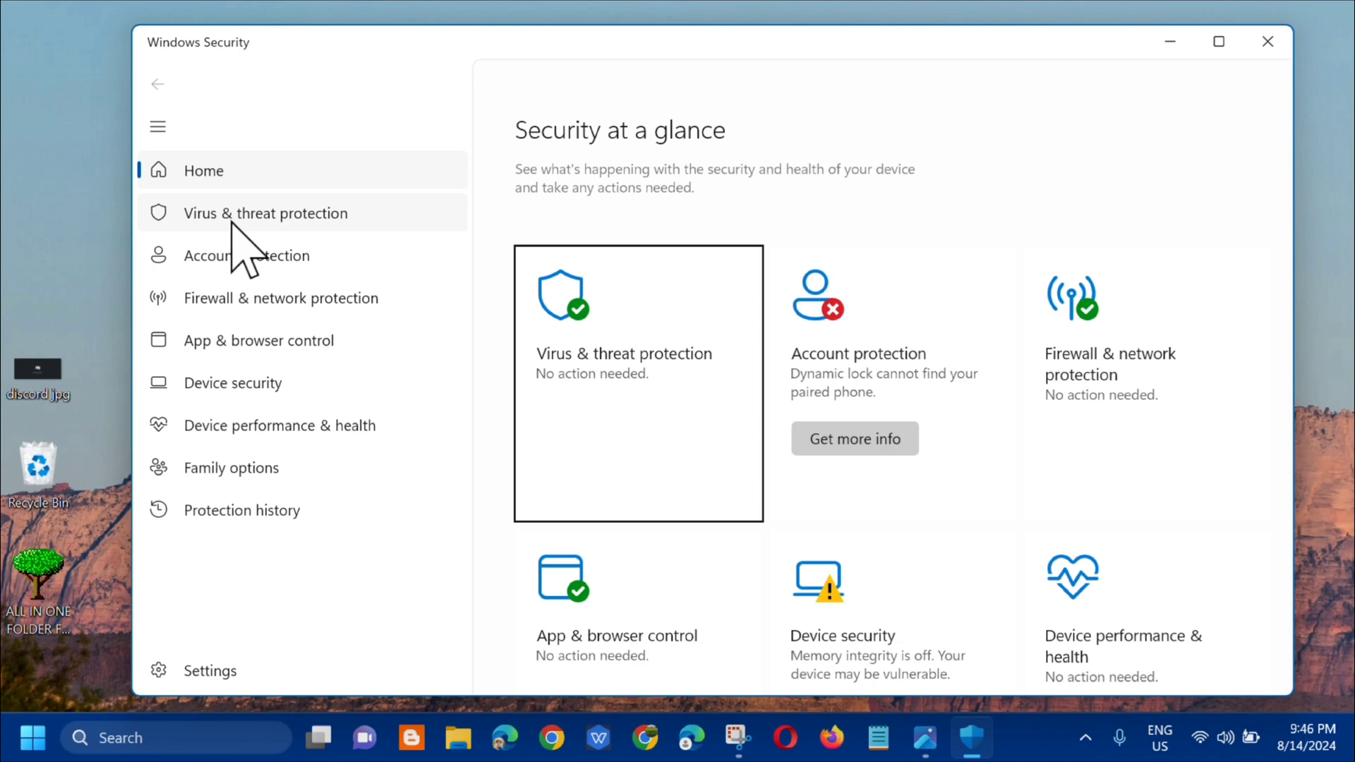
- Turn off Real-time protection in the Virus & threat protection settings, allow the change, and close Windows Security
left_click(269, 219)
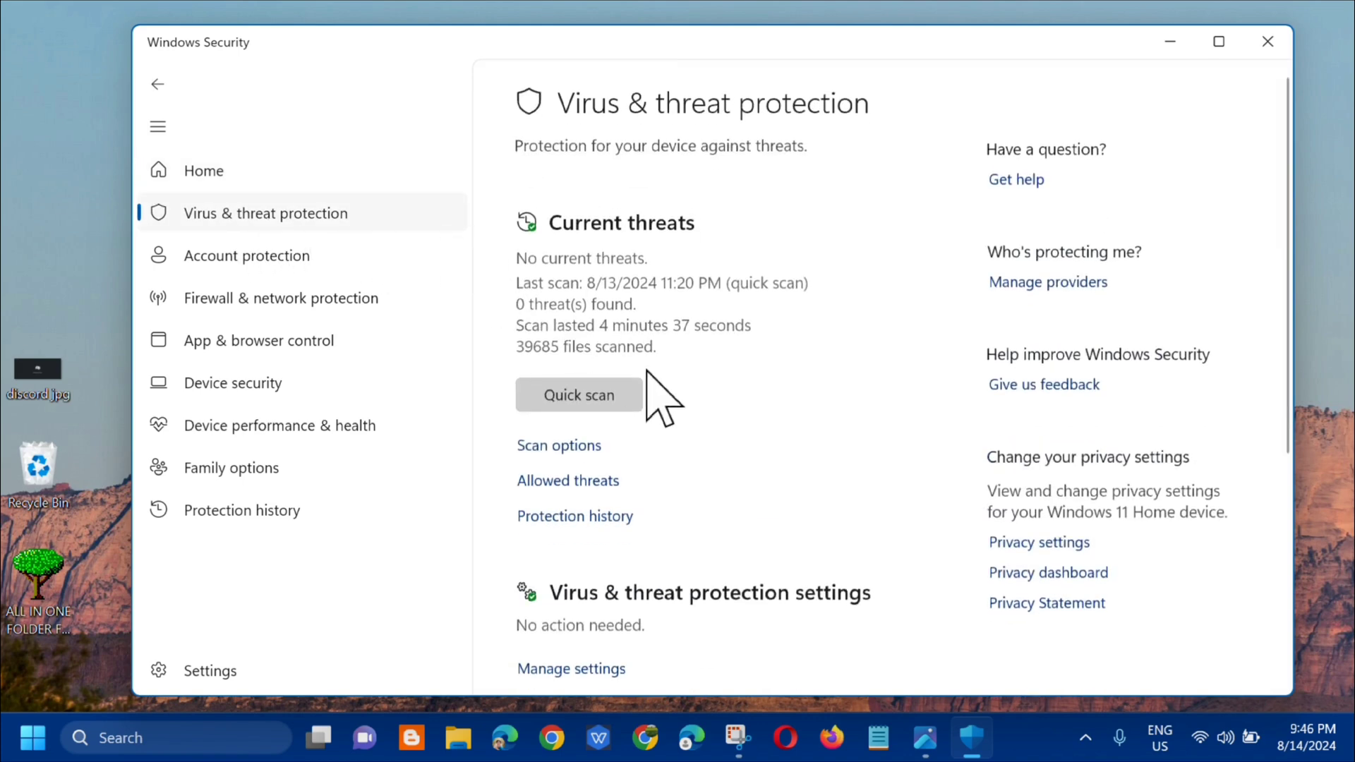
scroll(731, 514, "down", 3)
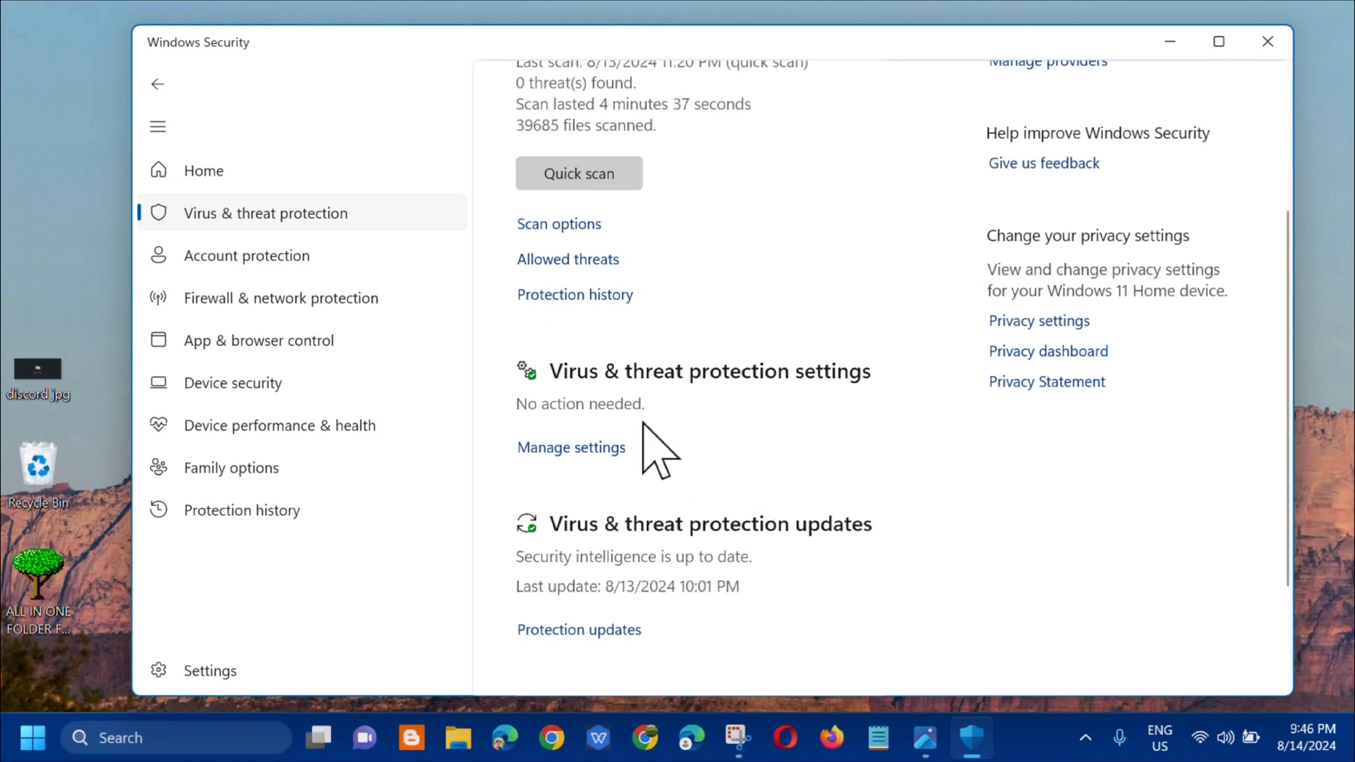
left_click(572, 448)
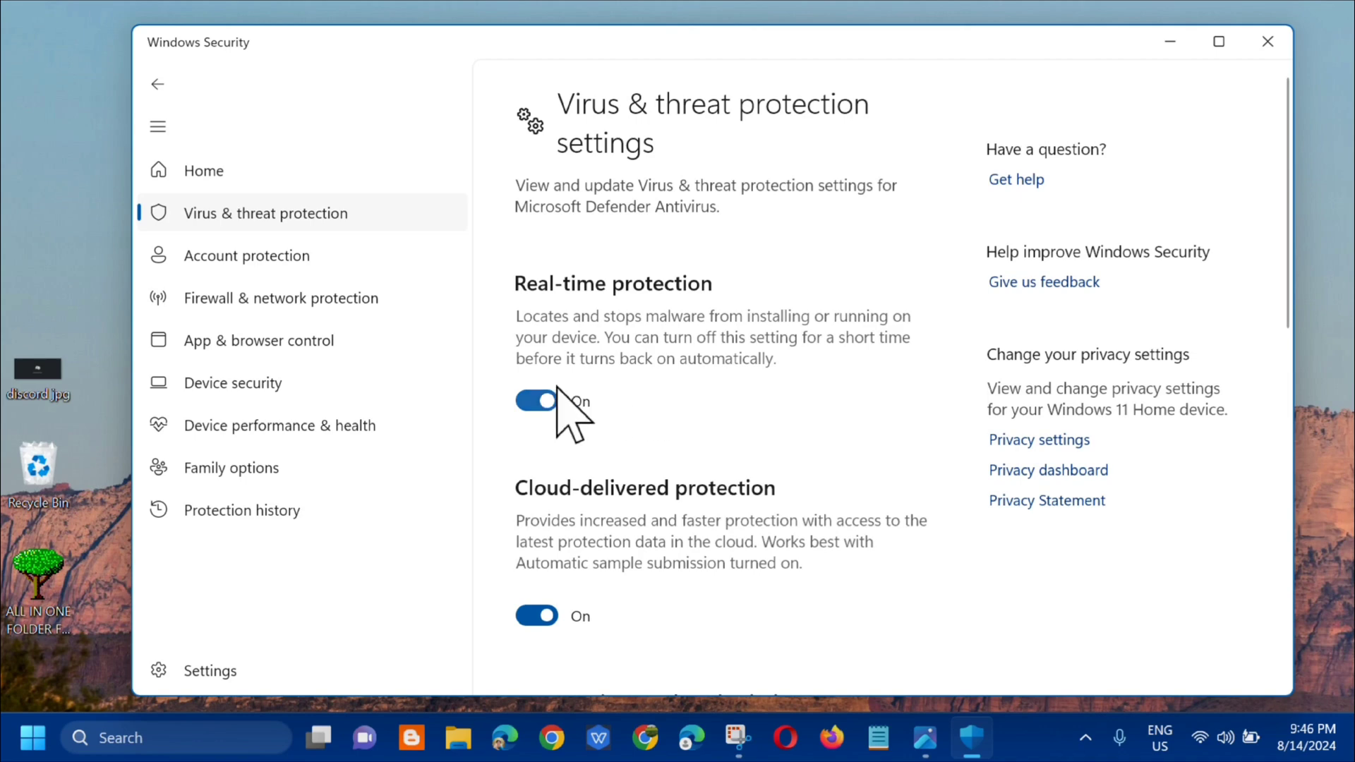
left_click(534, 400)
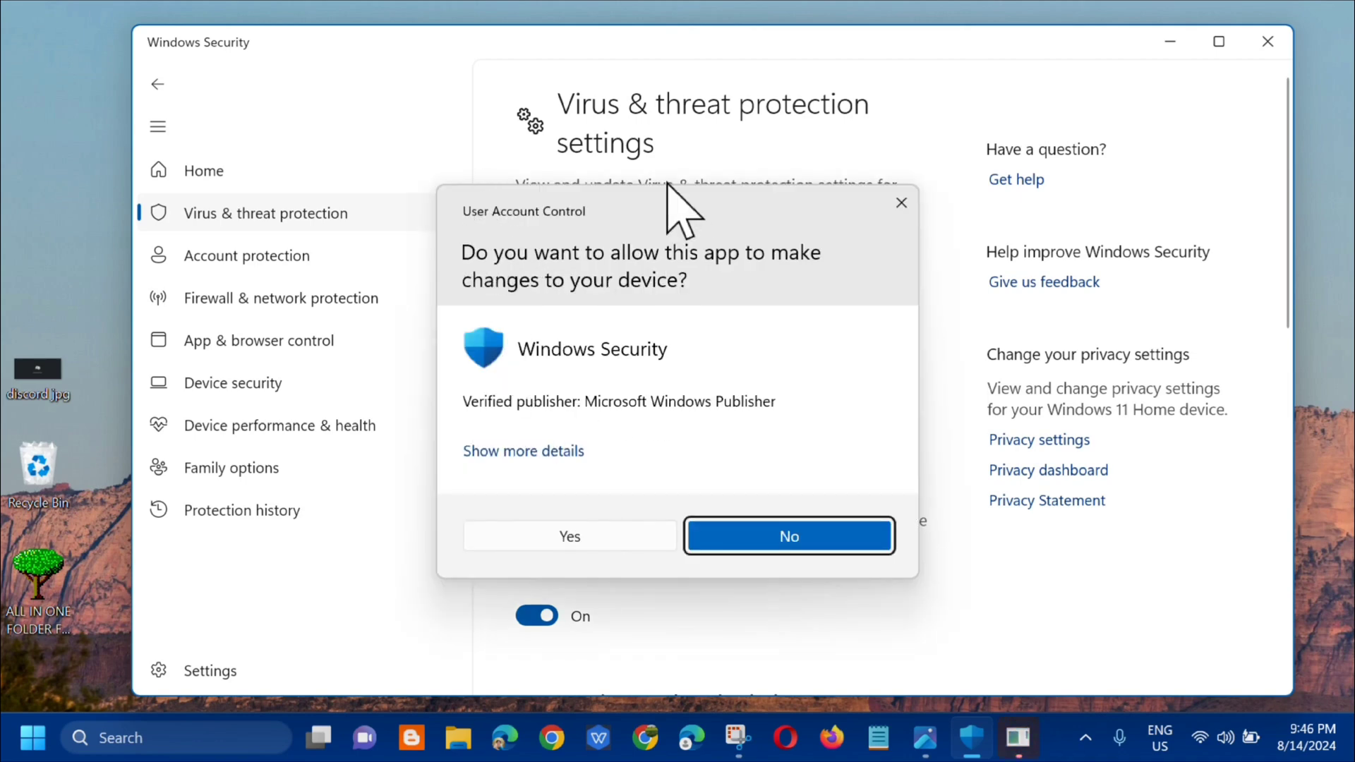
left_click(570, 538)
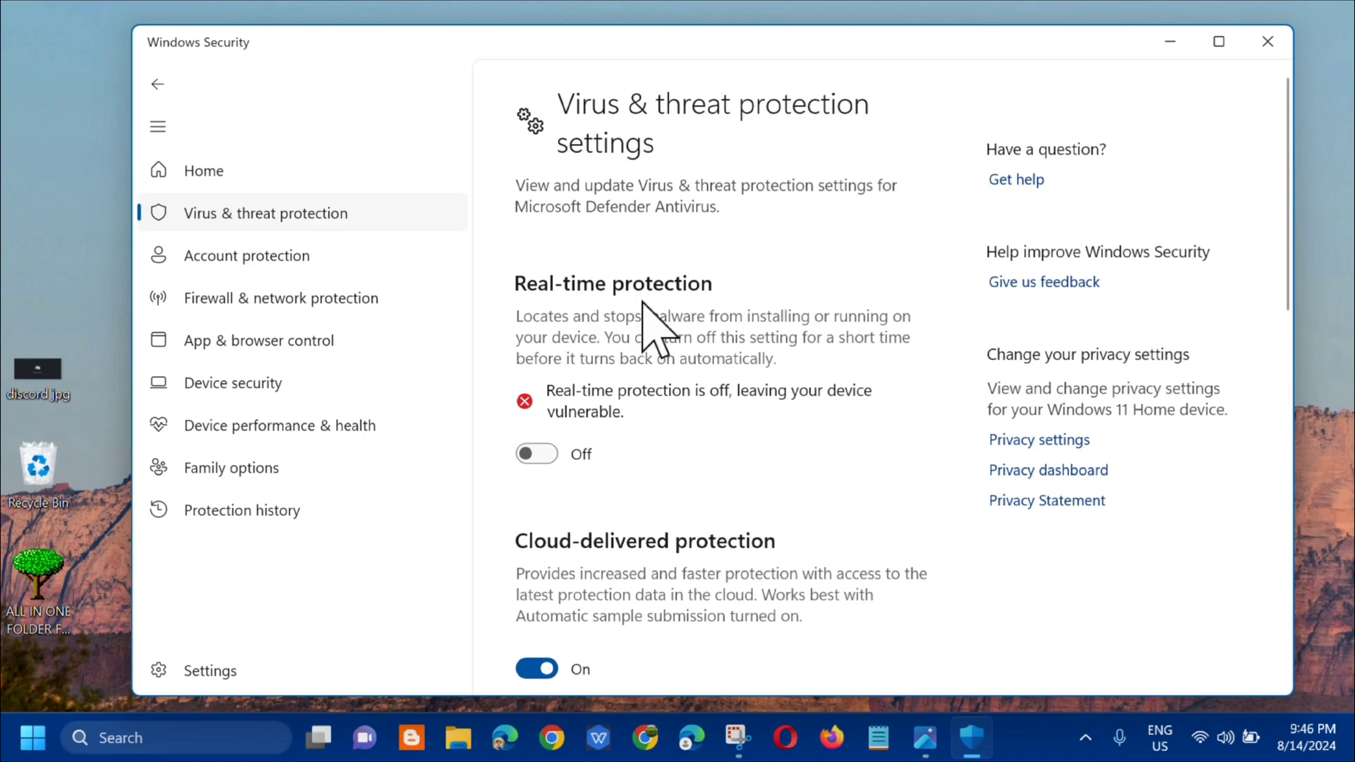
left_click(1276, 51)
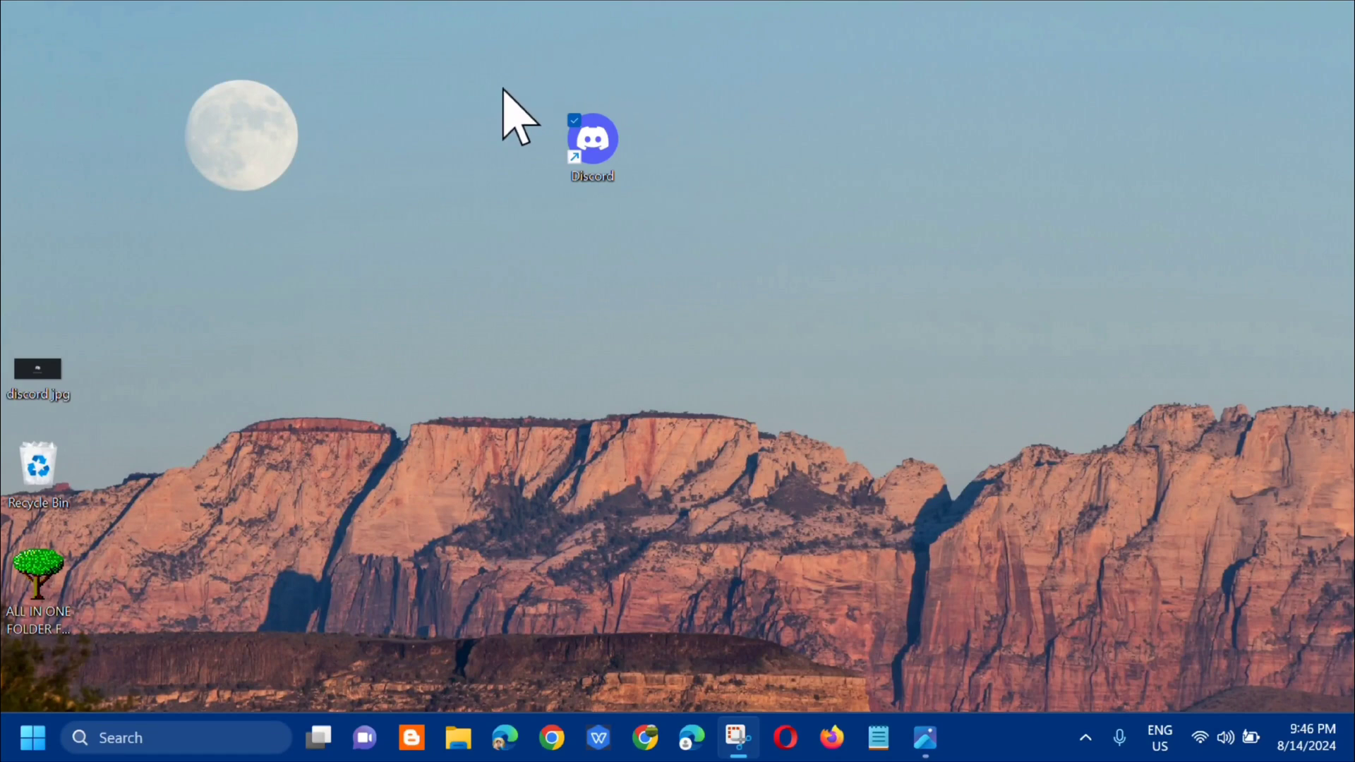
- Set the Discord desktop shortcut to run in compatibility mode for Windows 8 and apply the change
right_click(605, 138)
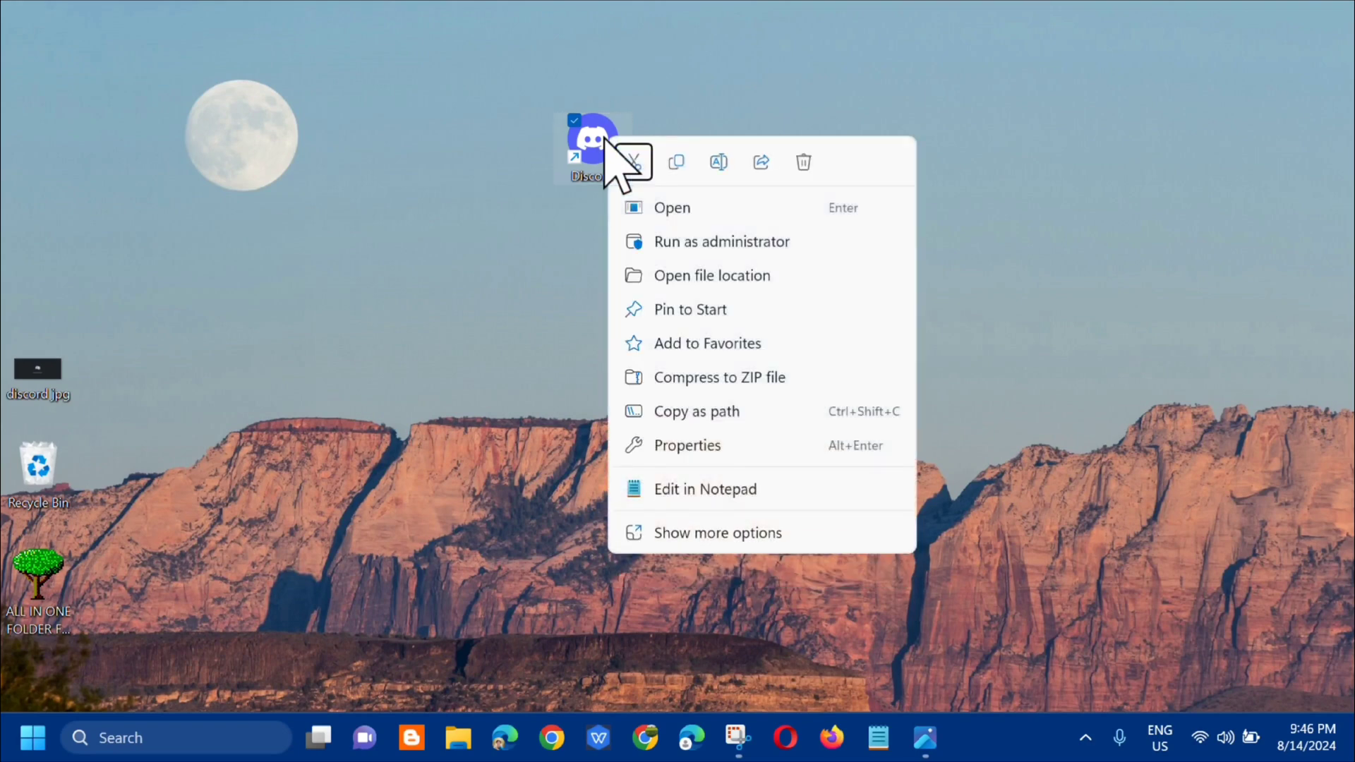
left_click(684, 446)
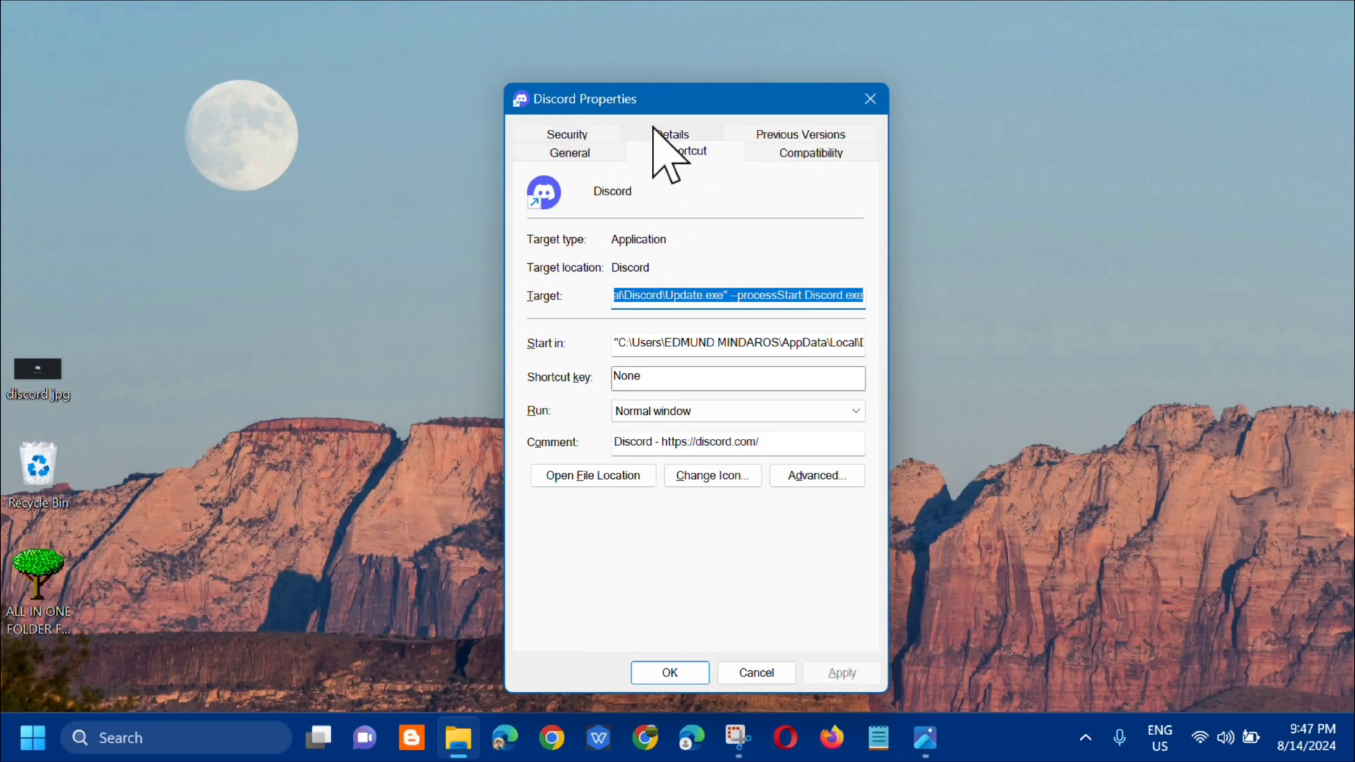
left_click(821, 156)
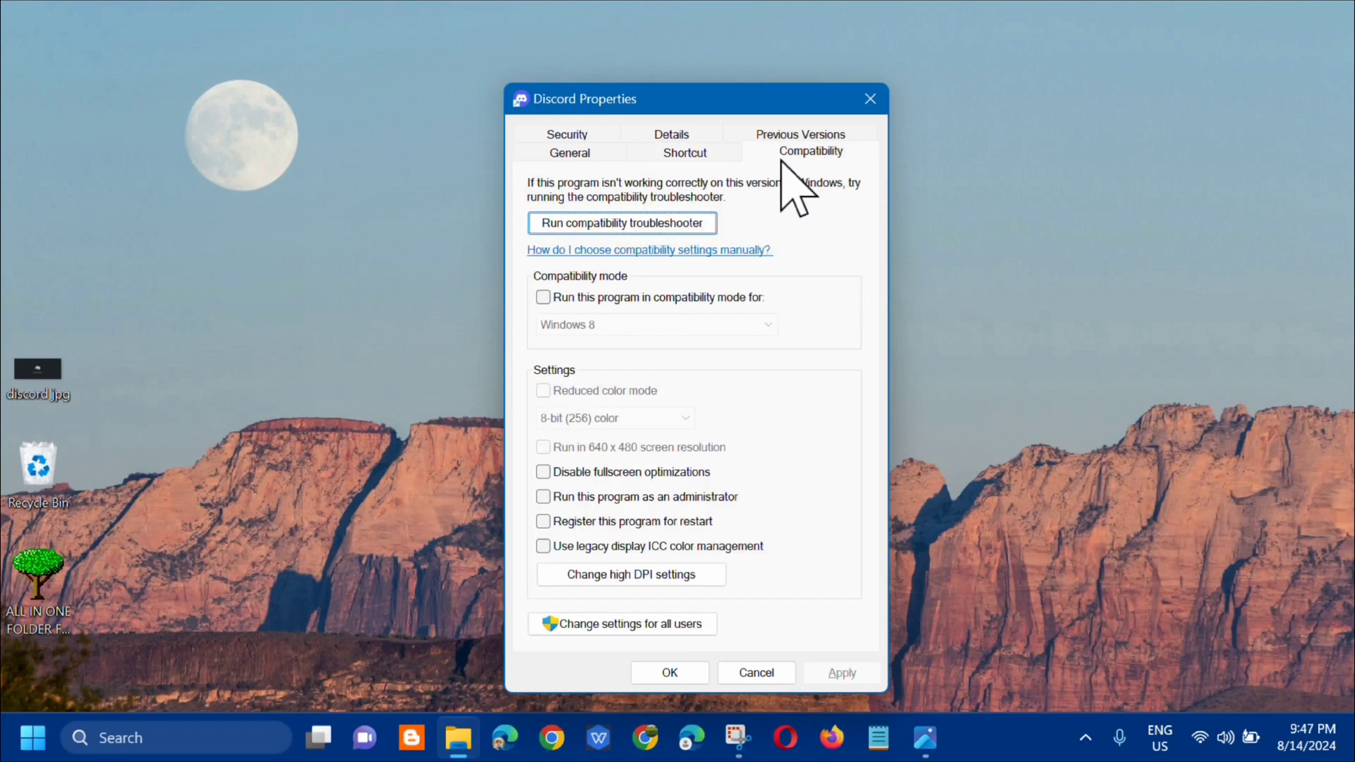
left_click(543, 297)
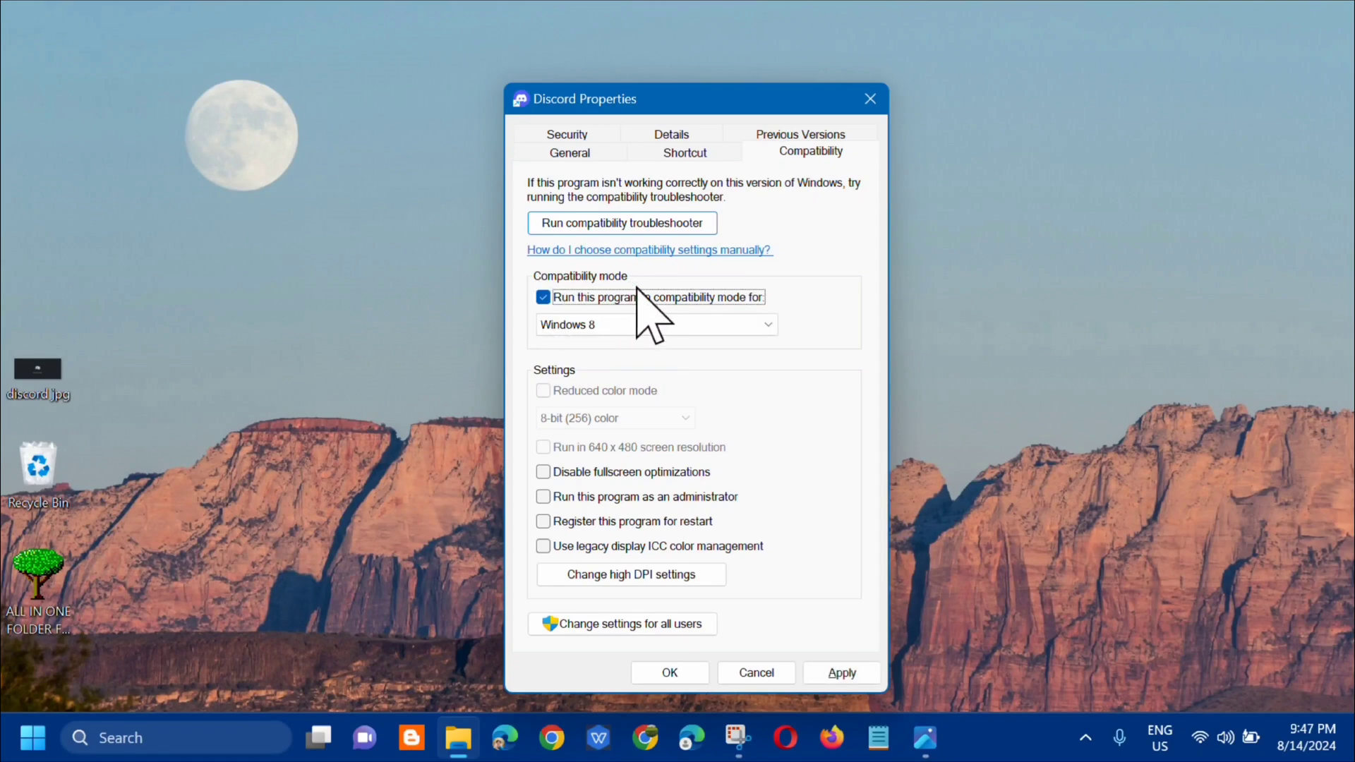
left_click(768, 326)
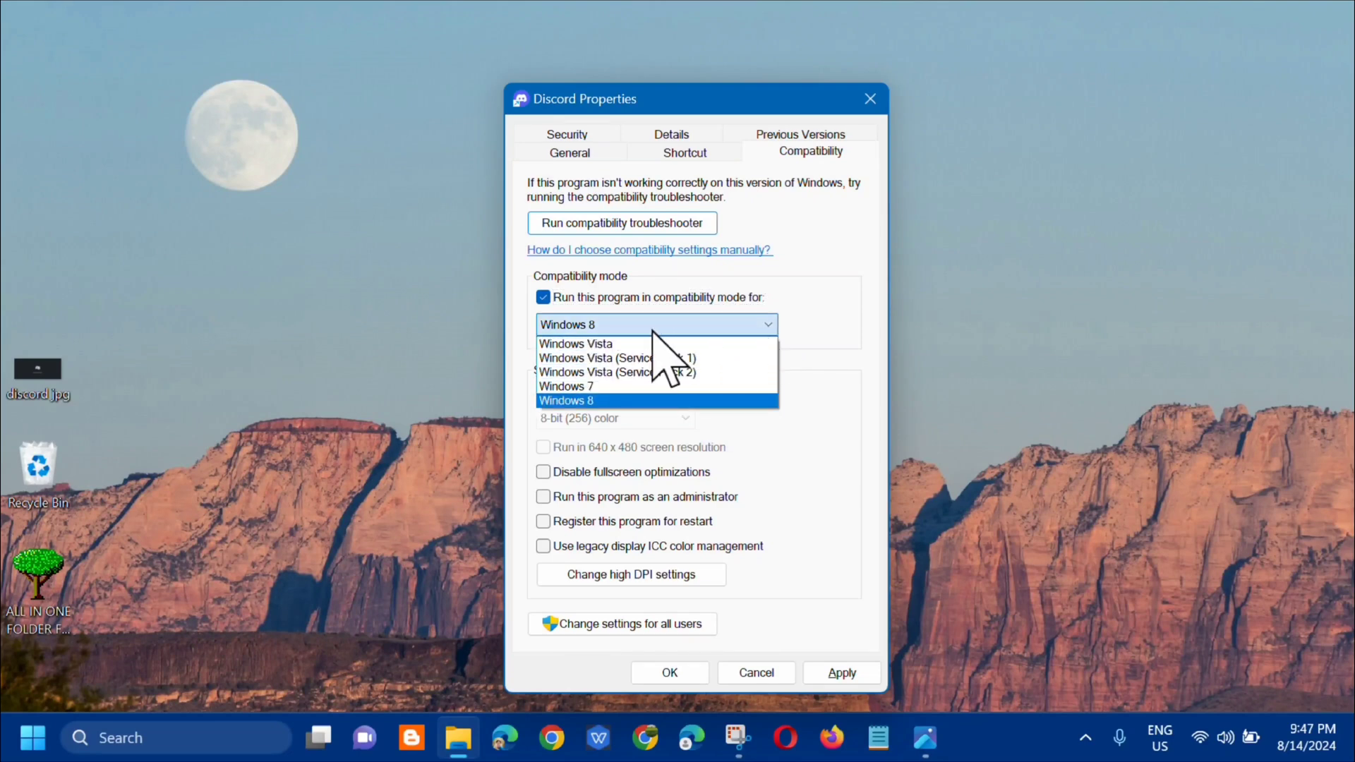
left_click(586, 401)
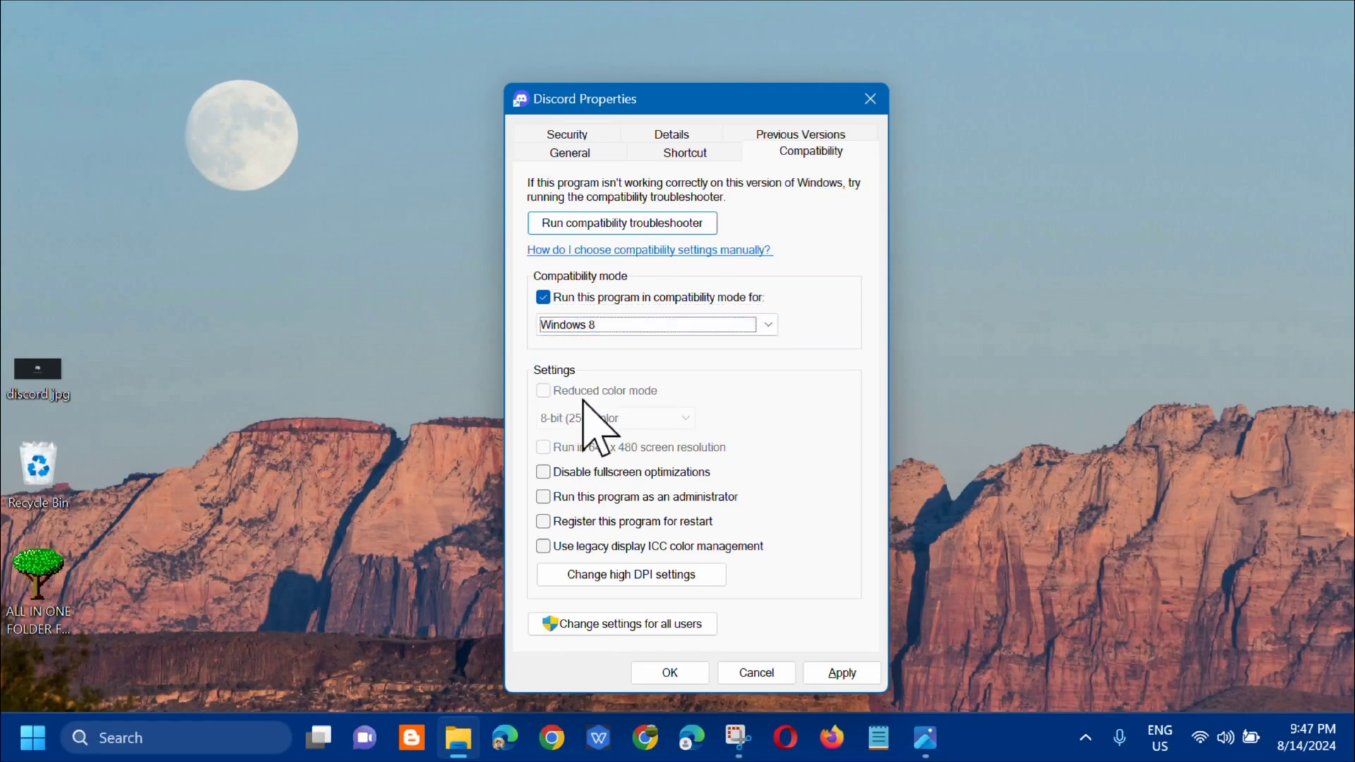
left_click(843, 672)
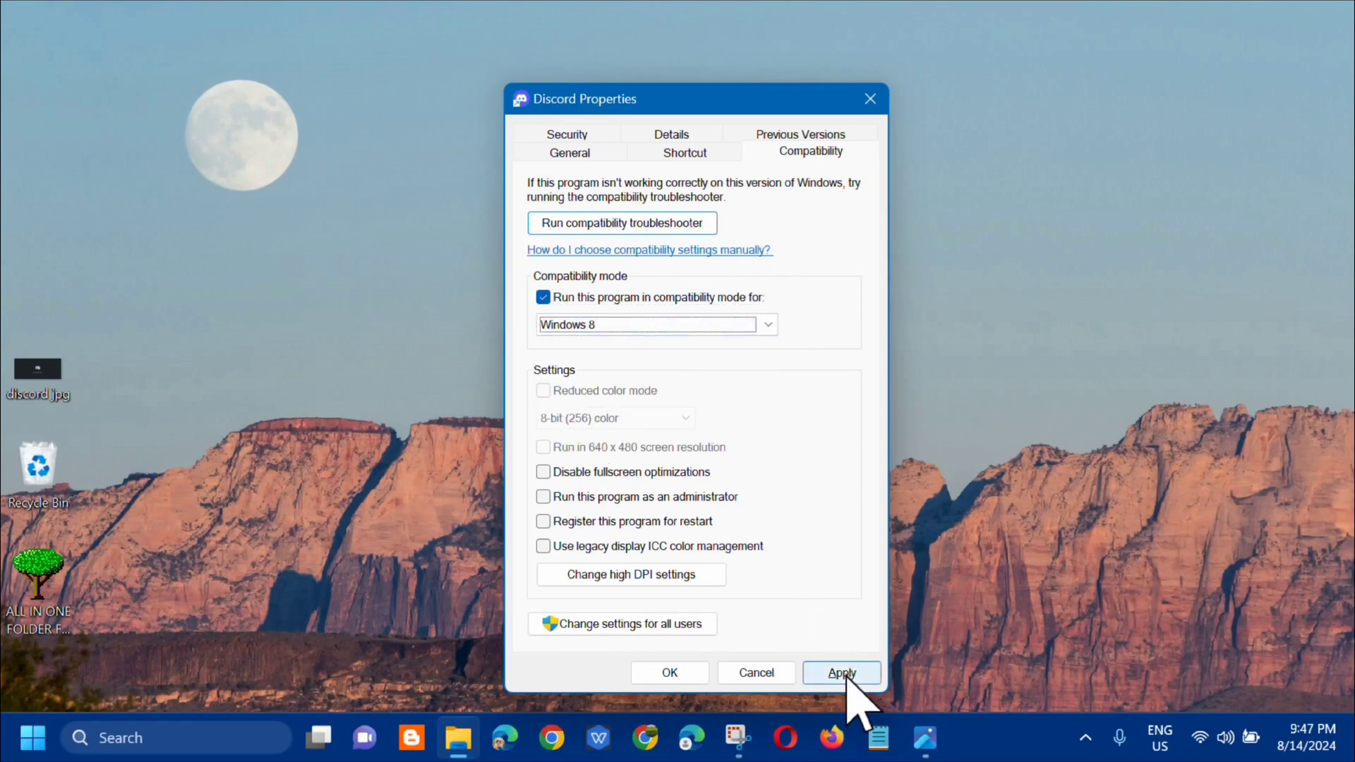
left_click(667, 674)
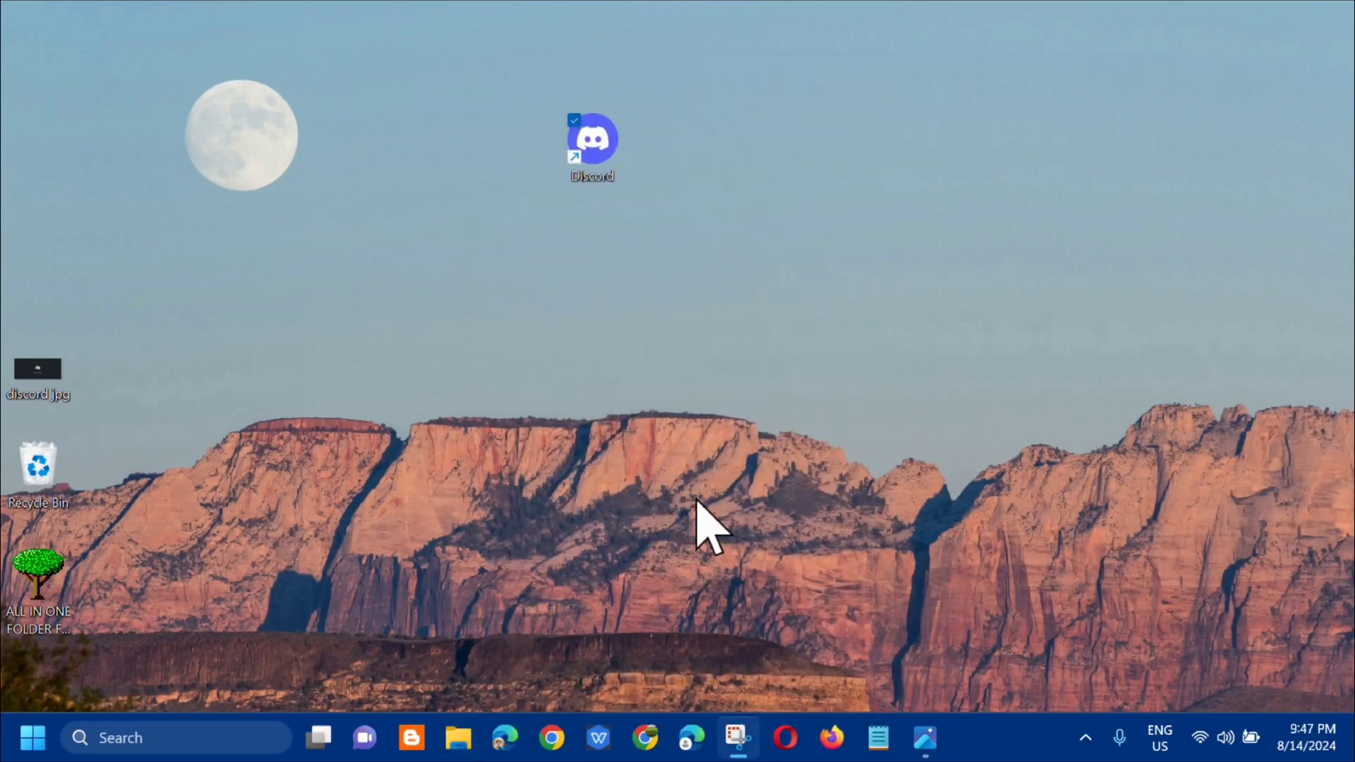
left_click(34, 738)
left_click(616, 666)
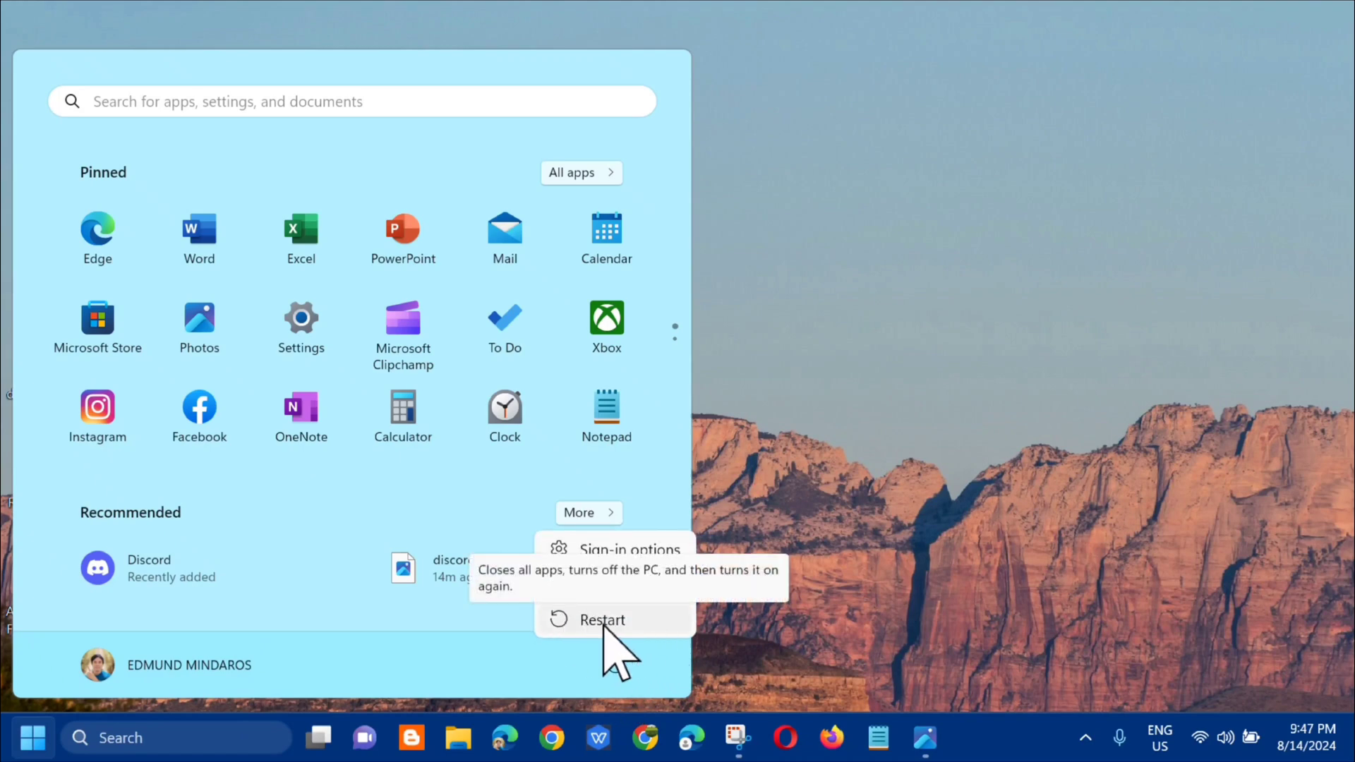
left_click(944, 260)
left_click(944, 241)
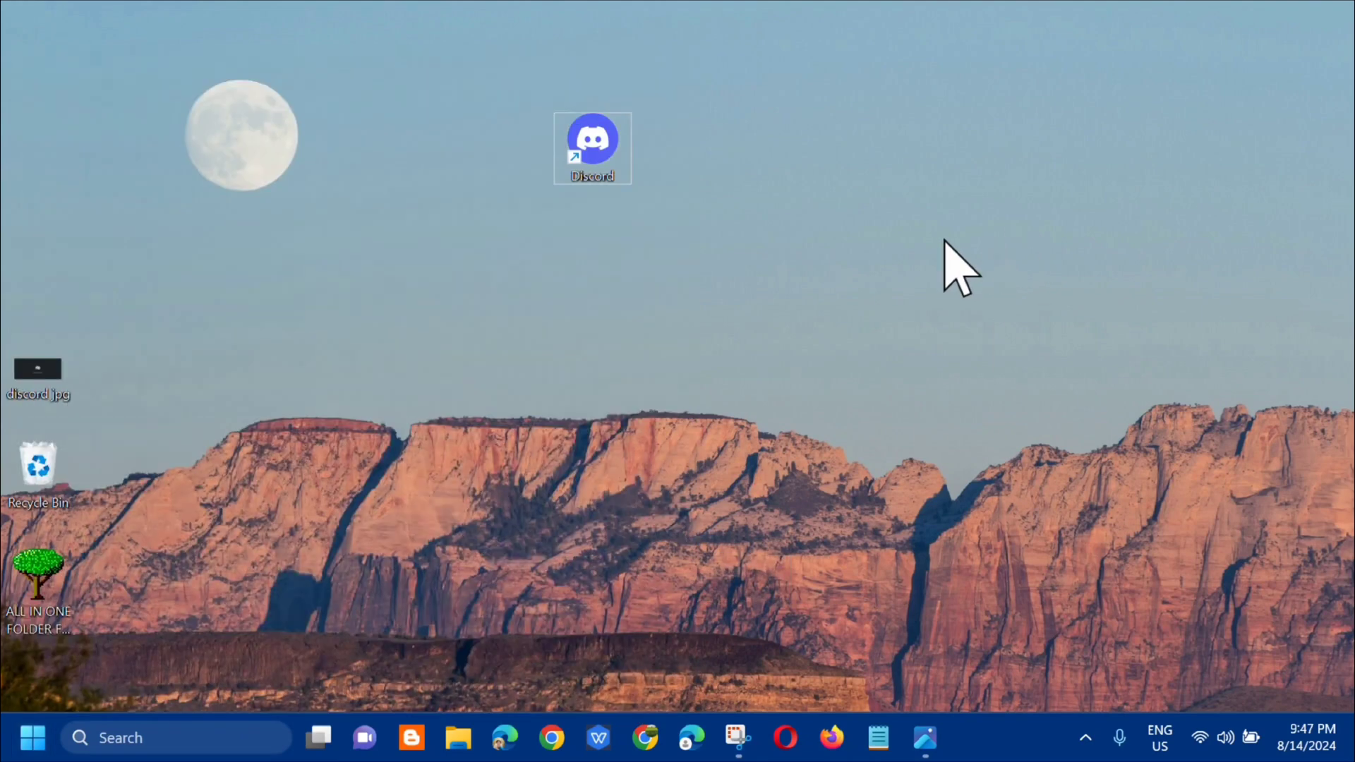